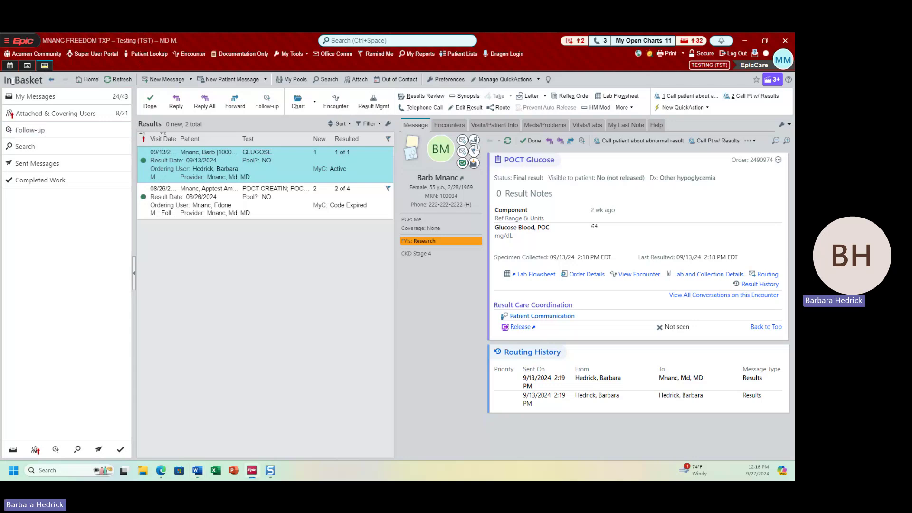
- Expand the My Messages folders in the In Basket and examine the available new message types
left_click(58, 96)
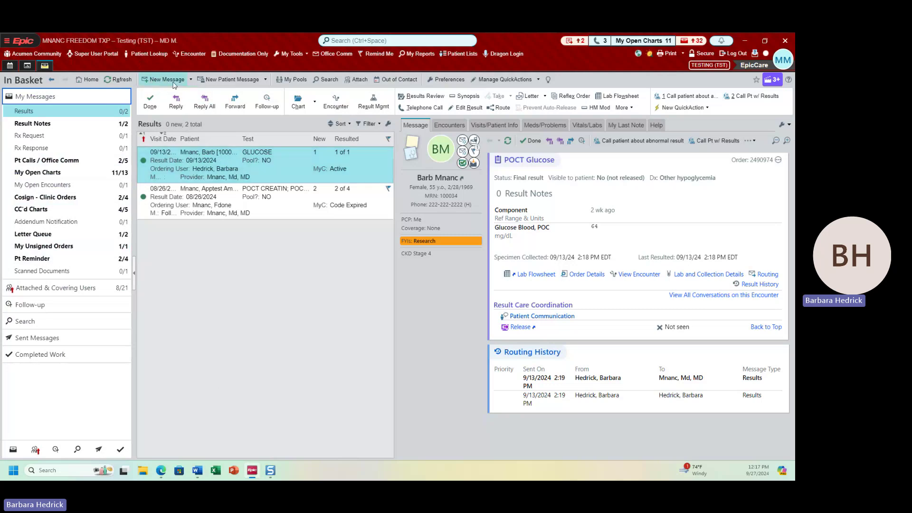
left_click(192, 81)
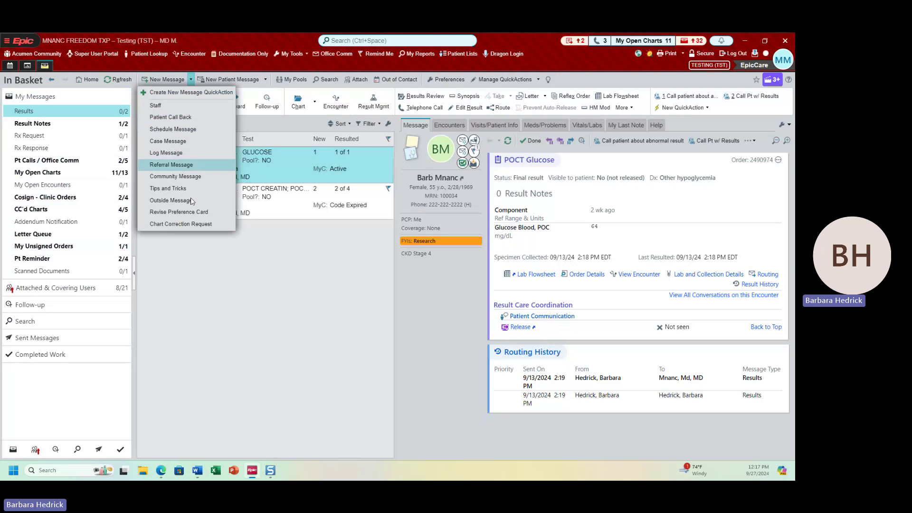
left_click(186, 277)
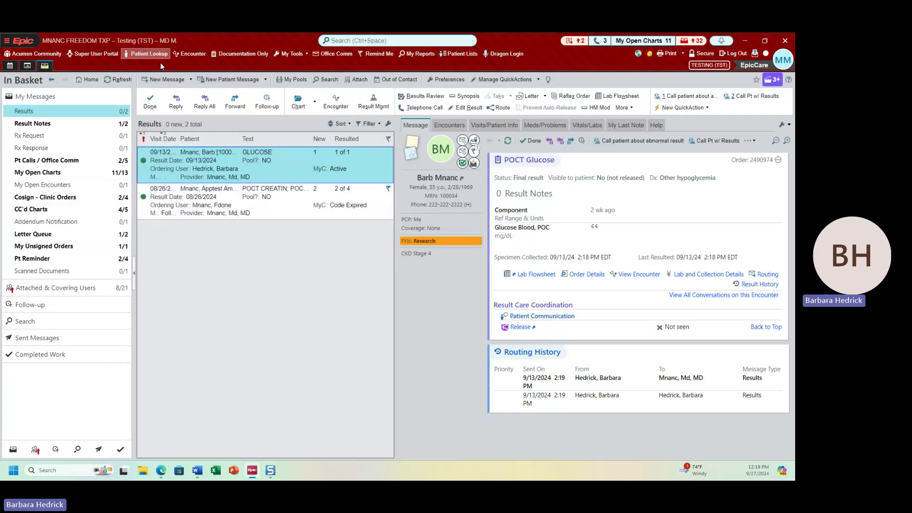
left_click(190, 80)
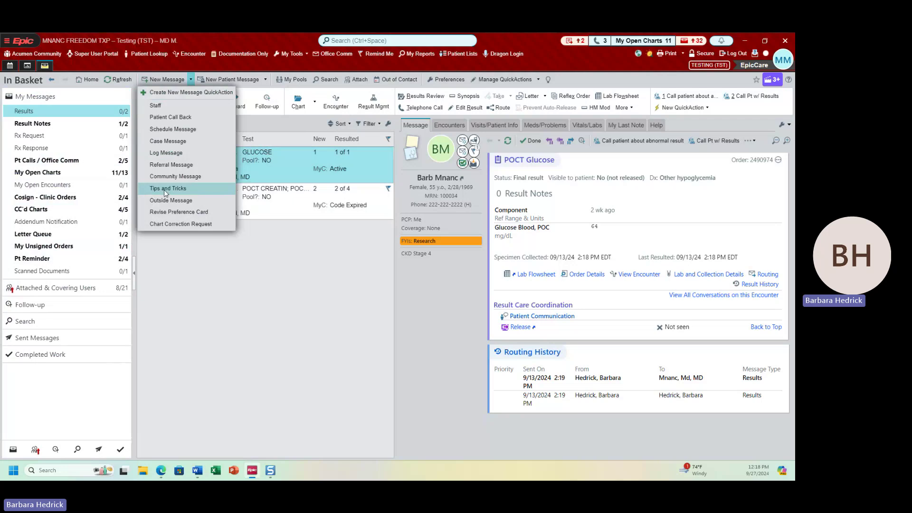
left_click(157, 308)
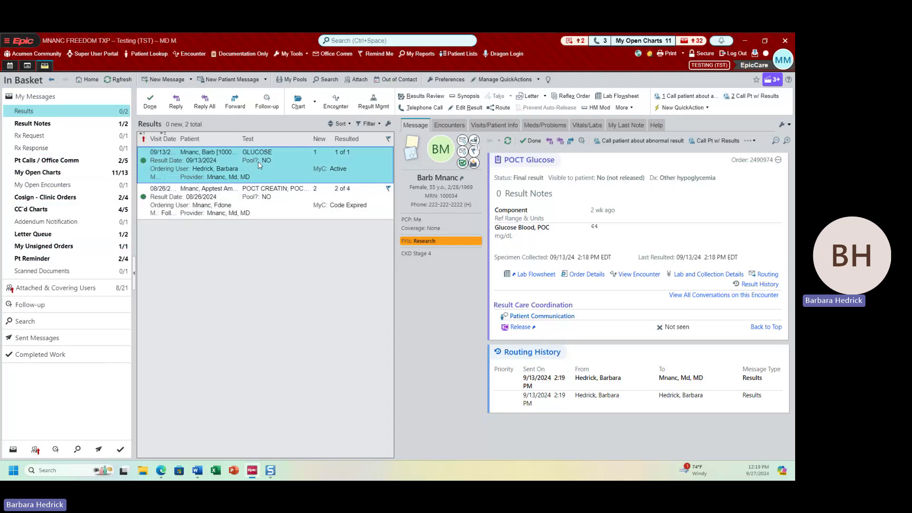
- Open the 08/26/2024 POCT creatinine result message and review its creatinine and hemoglobin results
left_click(264, 195)
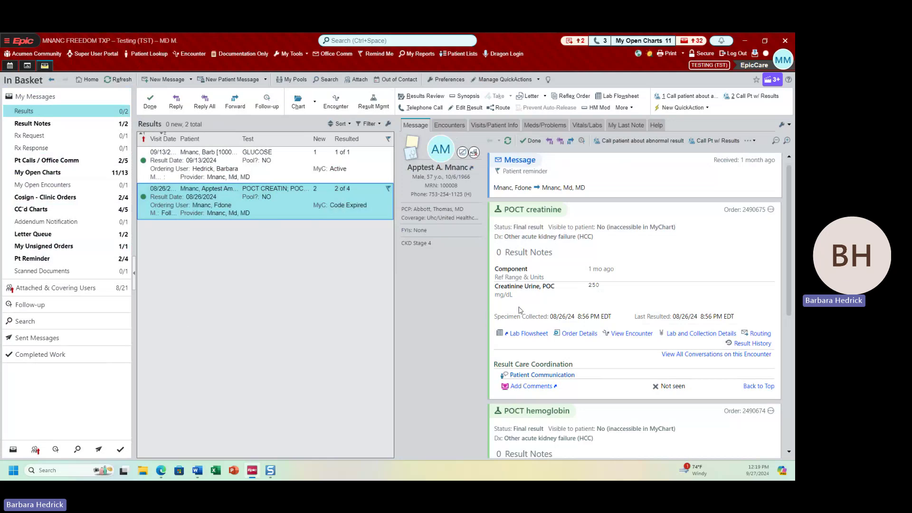
scroll(519, 310, "down", 1)
scroll(520, 310, "down", 2)
scroll(520, 310, "down", 2)
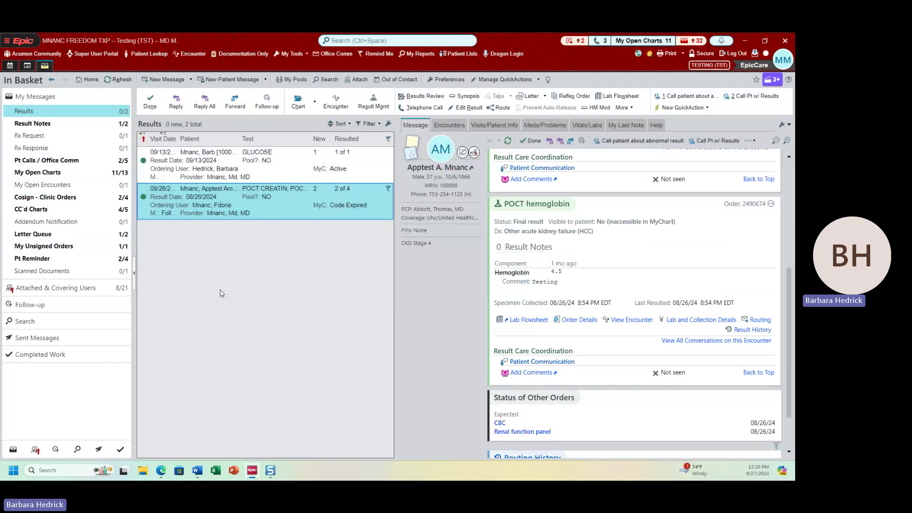
scroll(562, 270, "up", 5)
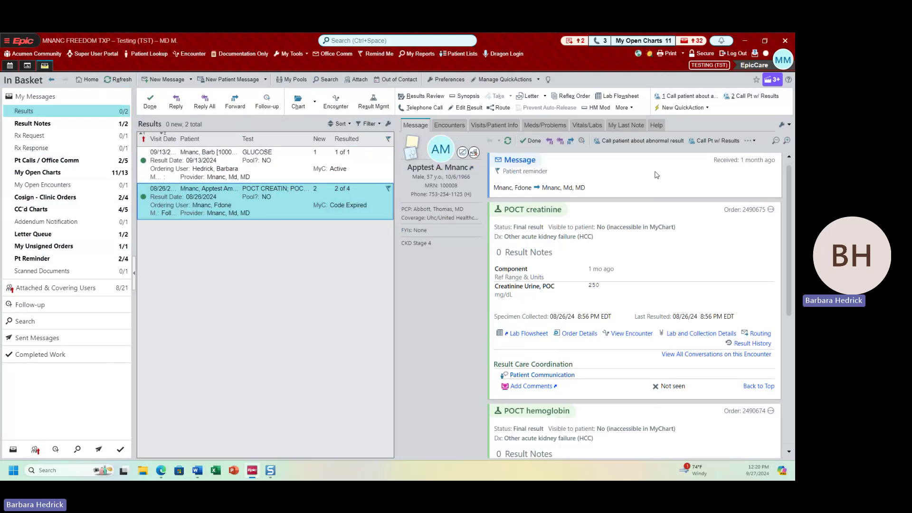
- Apply the Call Pt w/ Results QuickAction to the open creatinine and hemoglobin result message and review the Result Management form
left_click(756, 96)
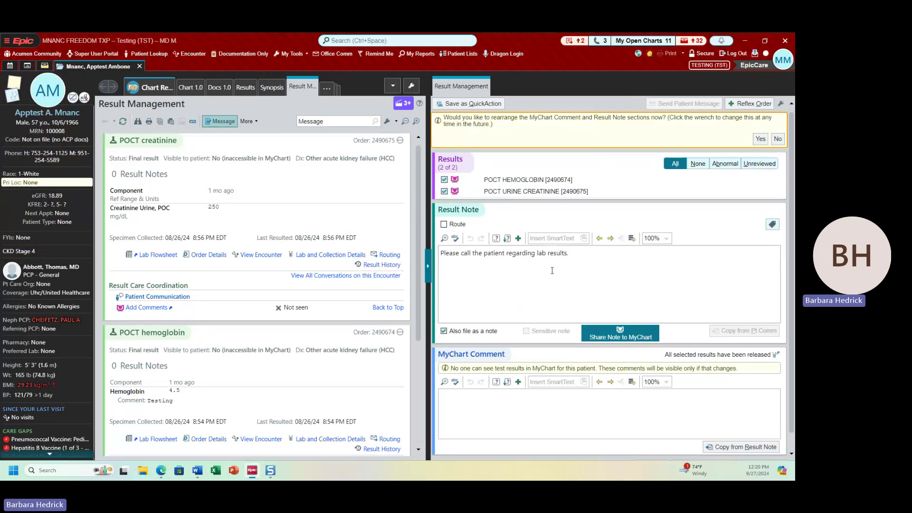
scroll(551, 268, "down", 1)
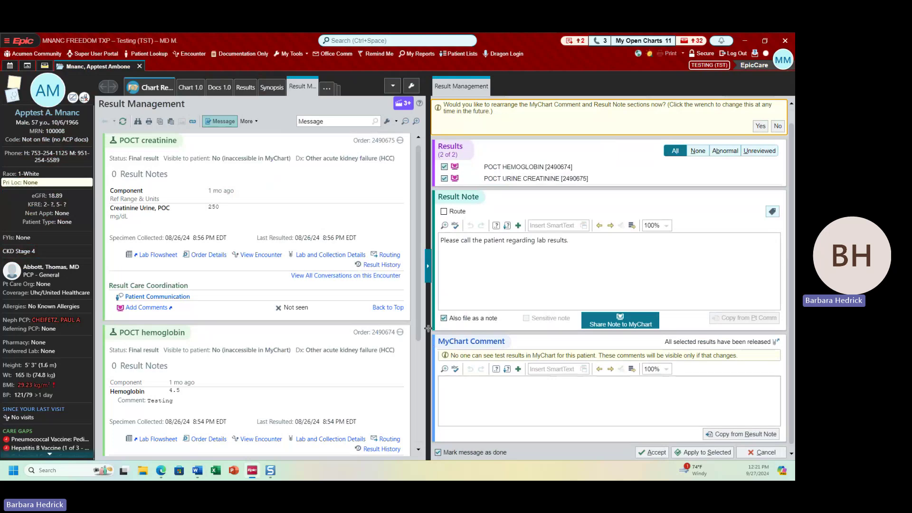
scroll(496, 295, "up", 1)
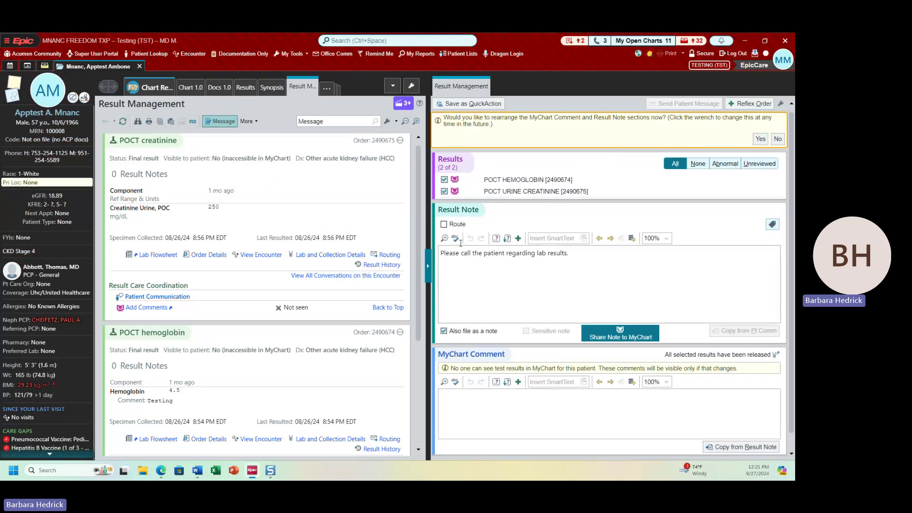
- Route the result note to MNANC FREEDOM CKD CLINICAL SUPPORT POOL and accept it with the message marked as done
left_click(444, 225)
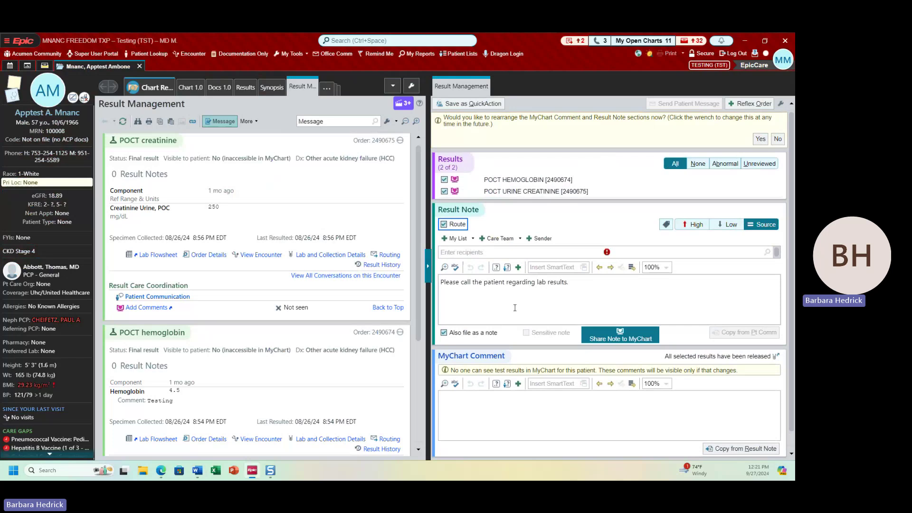
left_click(463, 252)
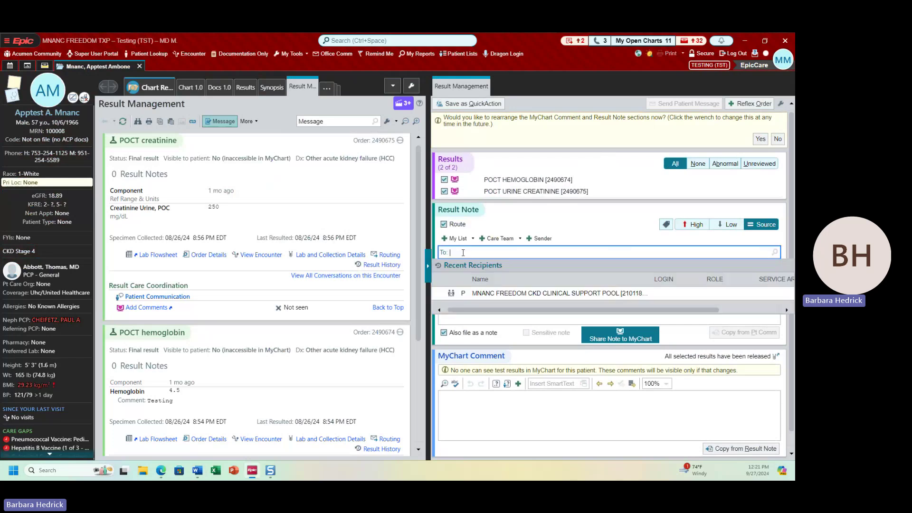
left_click(490, 293)
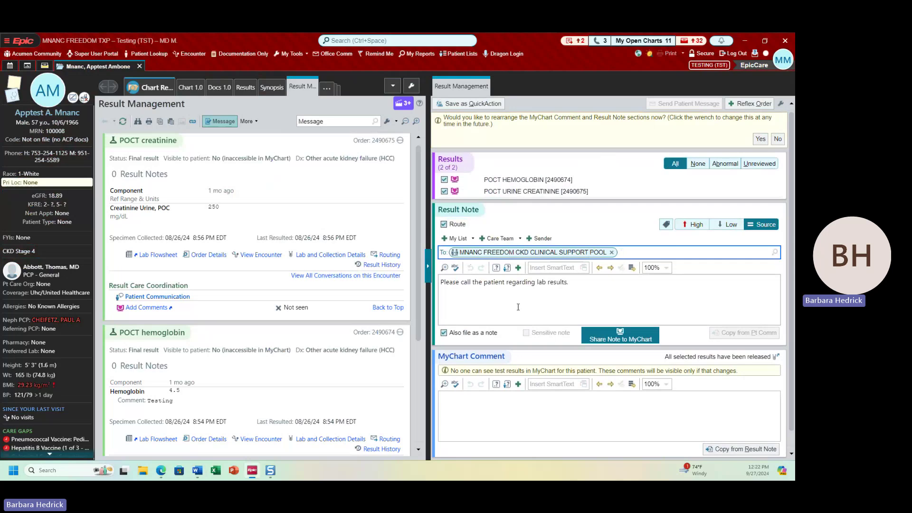
scroll(522, 305, "down", 1)
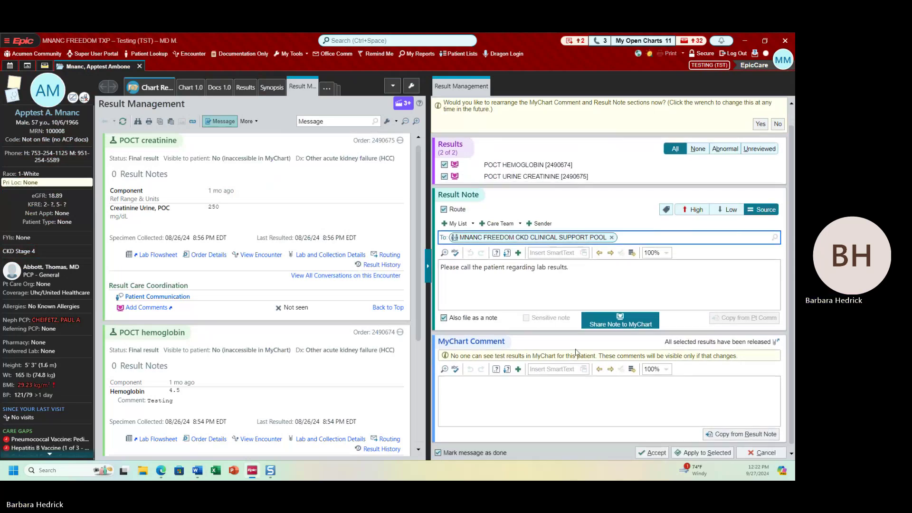
left_click(655, 454)
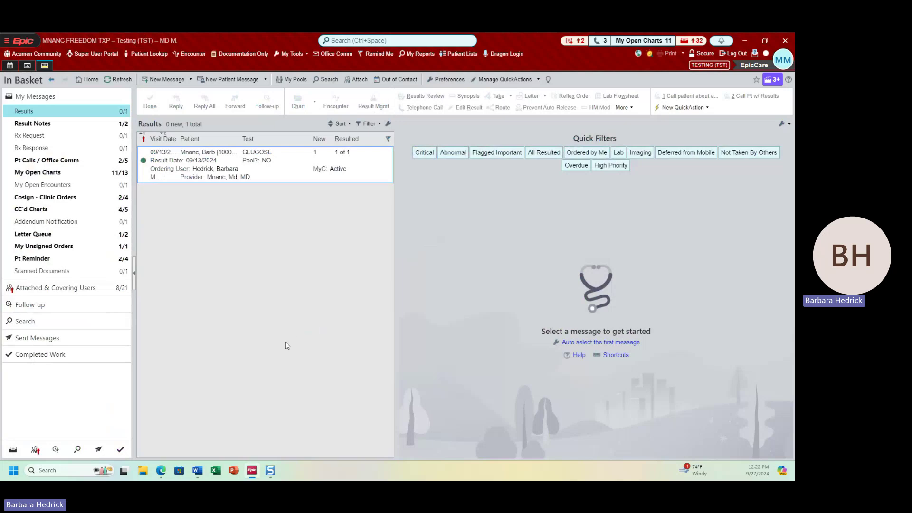
- Open the glucose result message, graph the patient's glucose trend in Synopsis, and close the chart
left_click(291, 171)
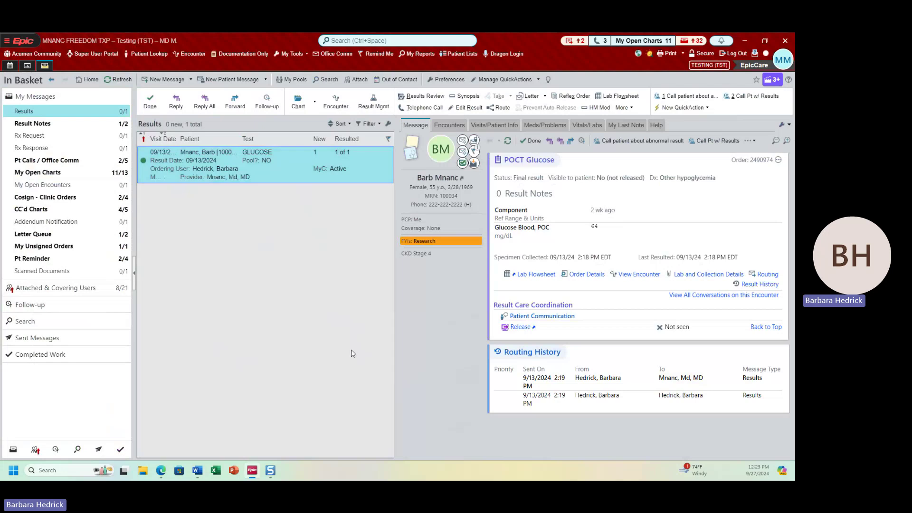
left_click(477, 96)
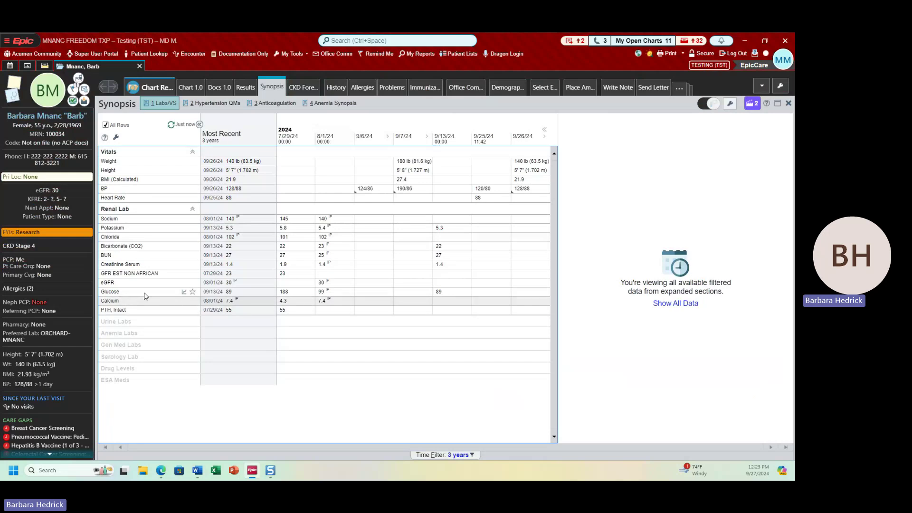
left_click(184, 292)
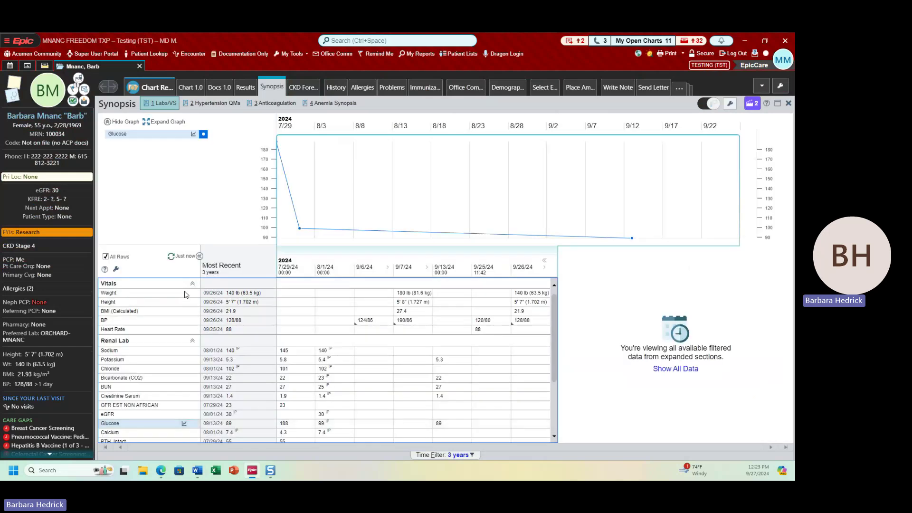
left_click(789, 104)
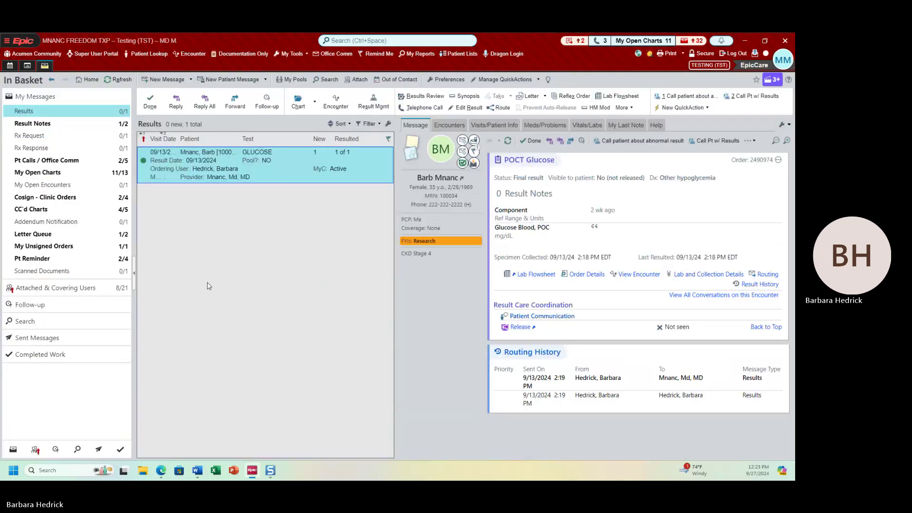
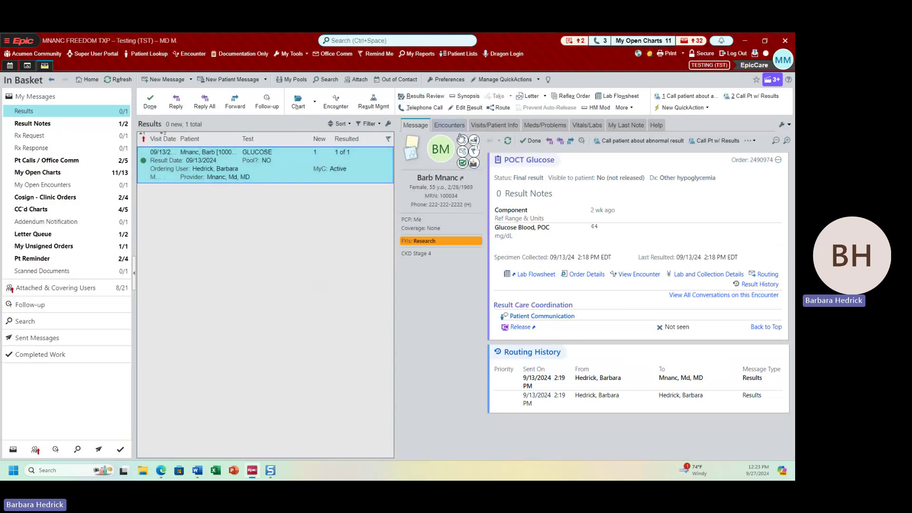
- Create a new telephone encounter from the glucose result and add an outgoing call with the patient as the contact
left_click(421, 109)
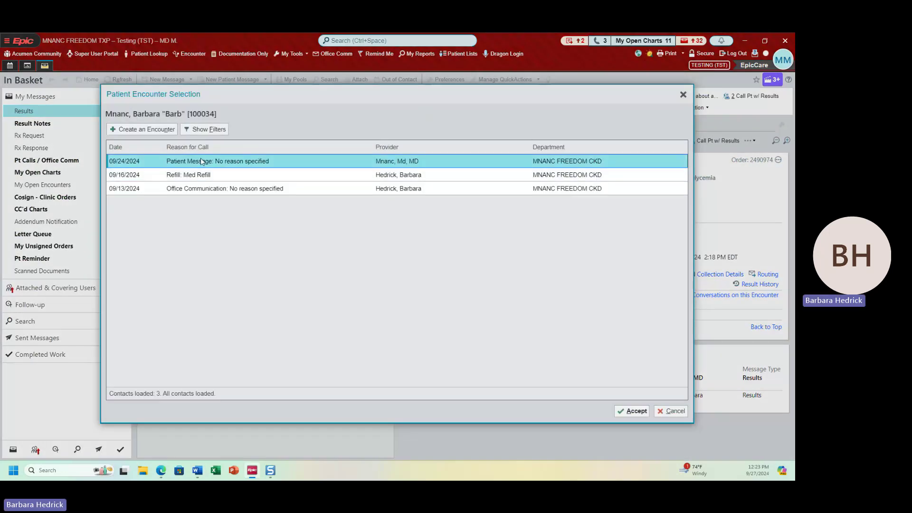
left_click(142, 129)
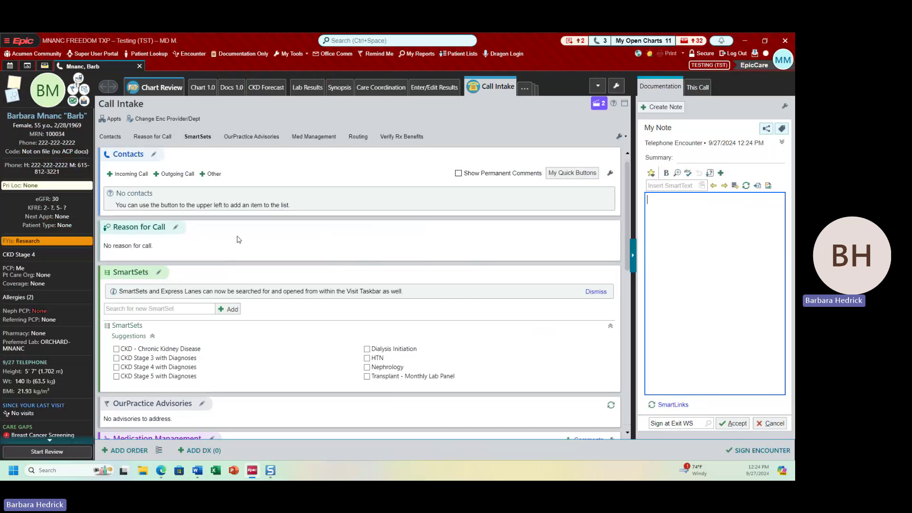
left_click(158, 174)
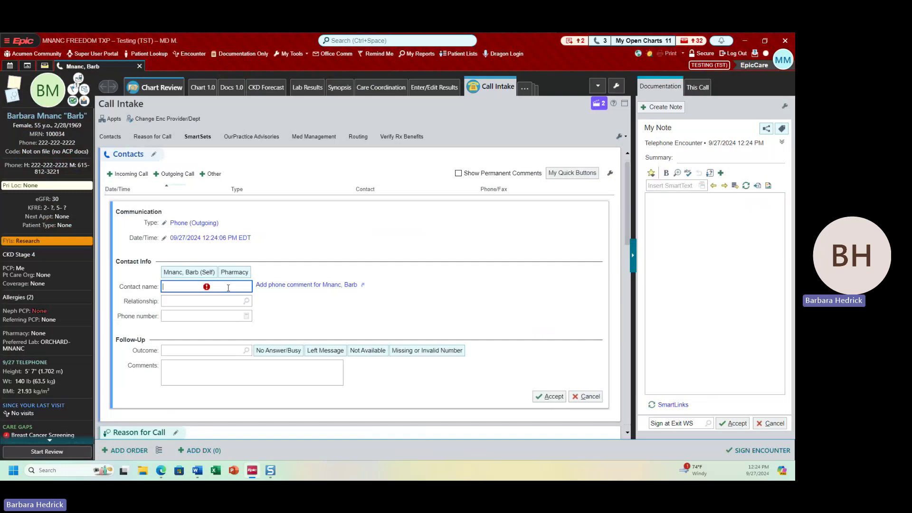
left_click(176, 275)
scroll(394, 241, "down", 2)
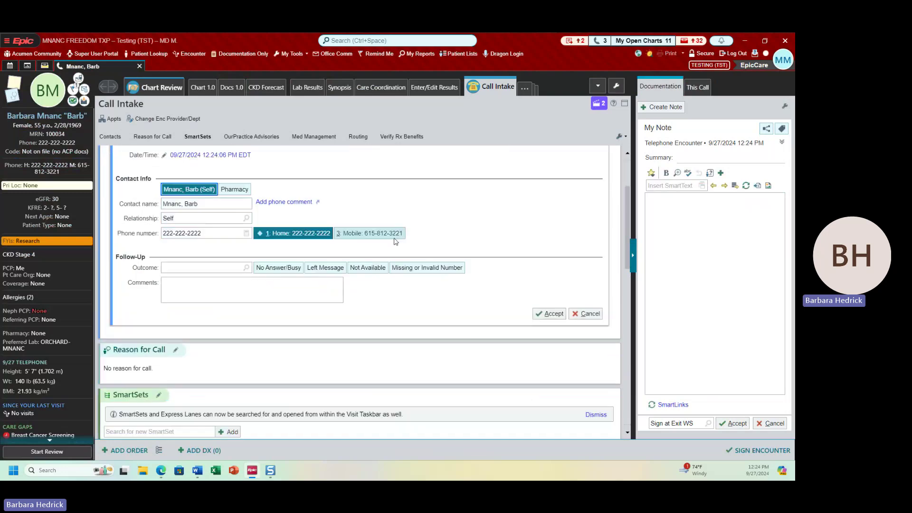
- Enter the outgoing call comment "Let pt know labs were good" and accept the contact entry
left_click(229, 289)
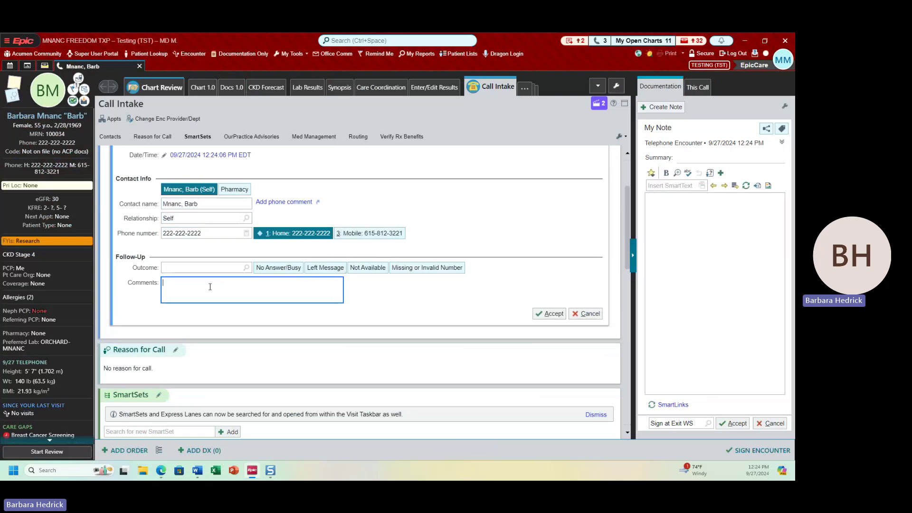
type("Let mpt Impw")
key("BackSpace")
key("BackSpace")
key("BackSpace")
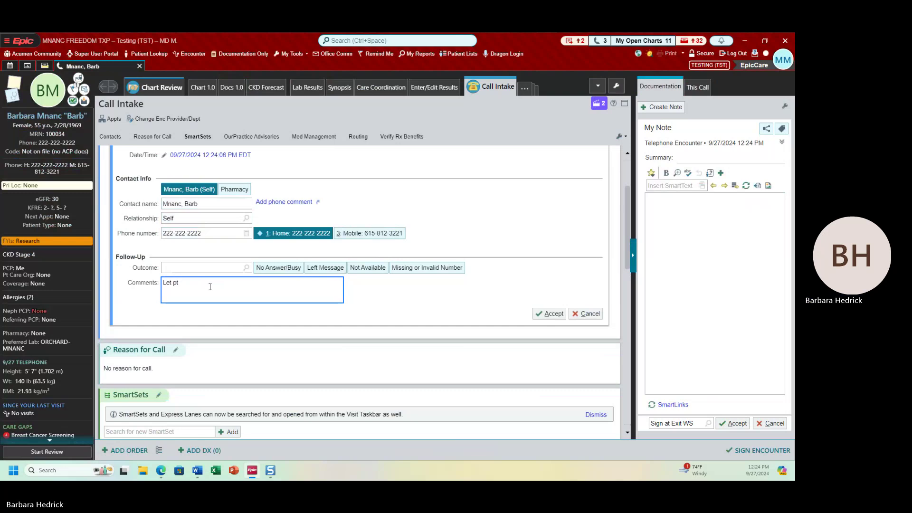
type("know la")
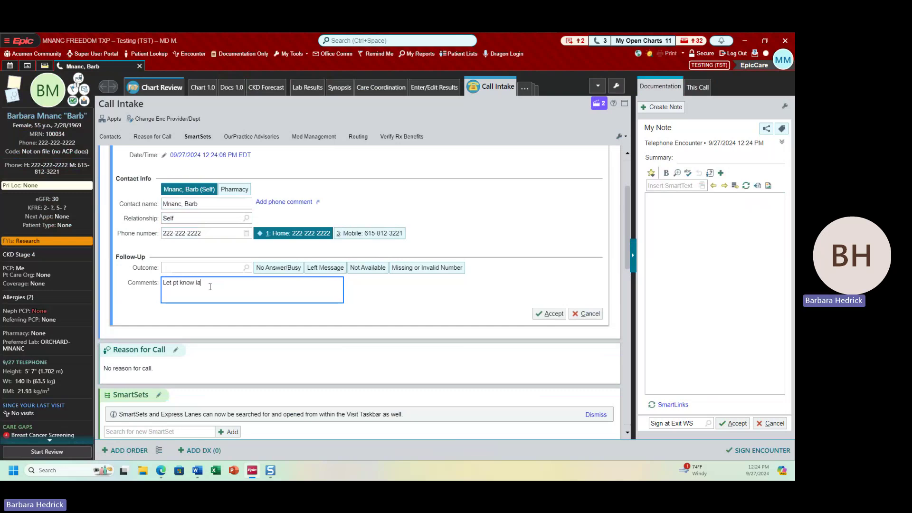
type("bs were good")
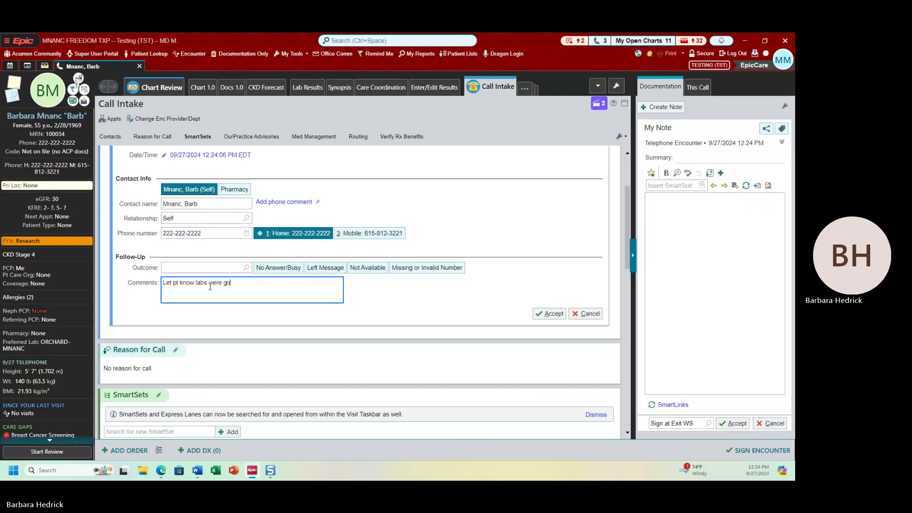
left_click(560, 312)
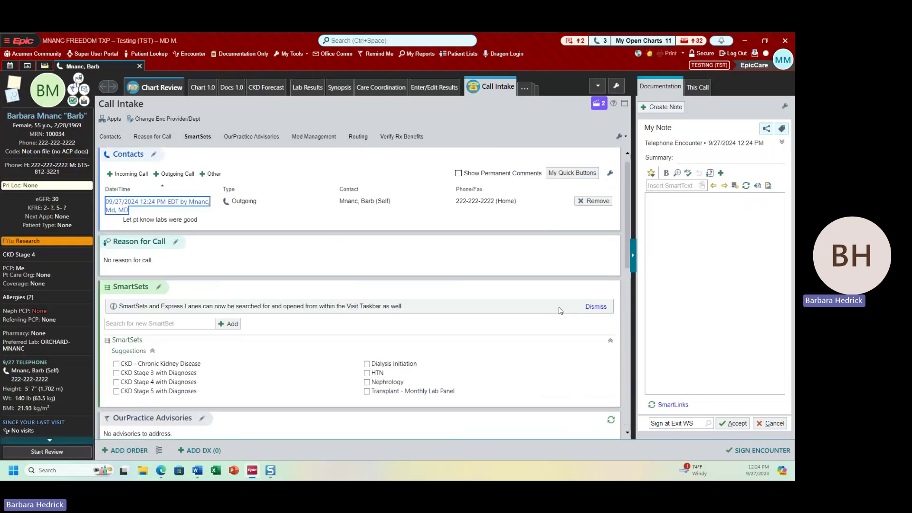
- Add the required encounter note "Labs were good", accept it, and sign the telephone encounter
left_click(749, 451)
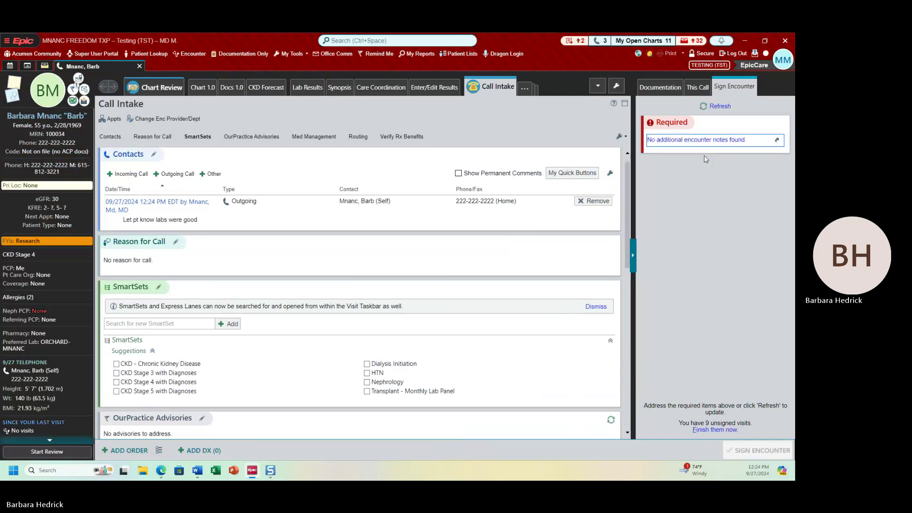
left_click(705, 142)
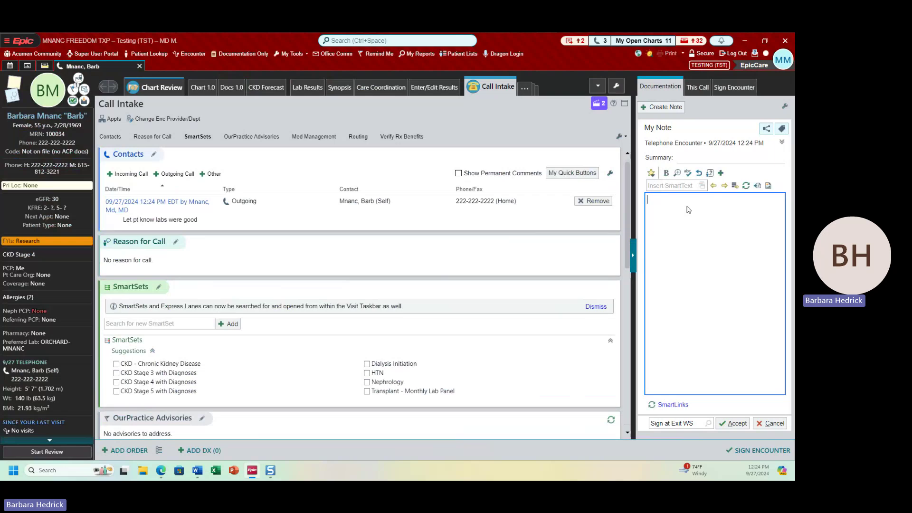
type("Labs were good")
left_click(734, 423)
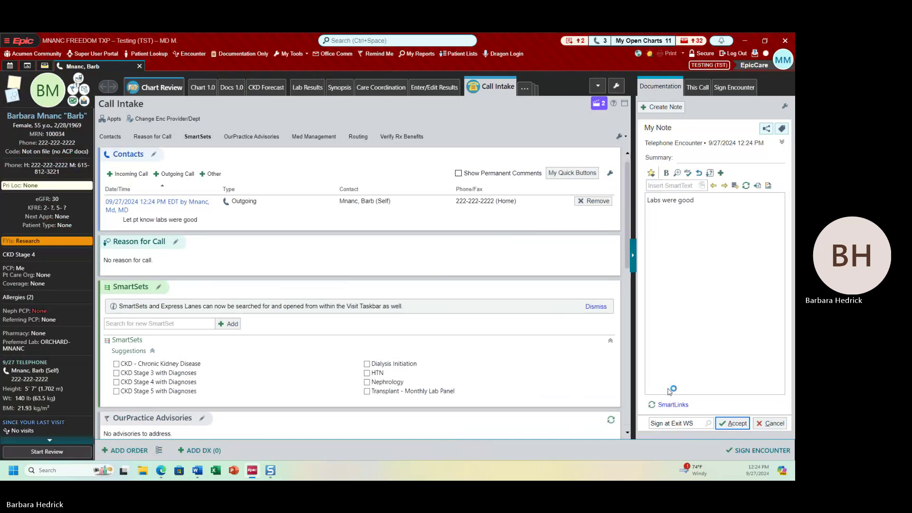
left_click(741, 449)
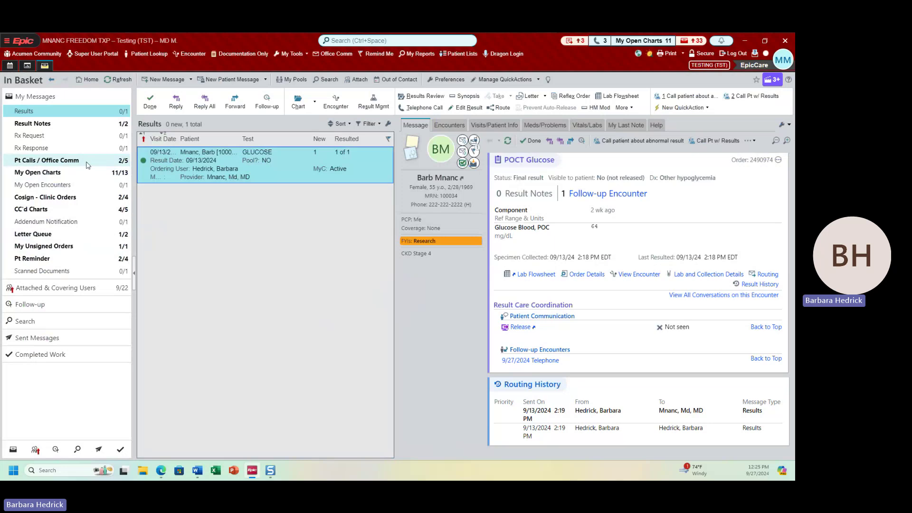
- Review the first office communication message in Pt Calls / Office Comm and the visit listed in My Open Encounters
left_click(48, 163)
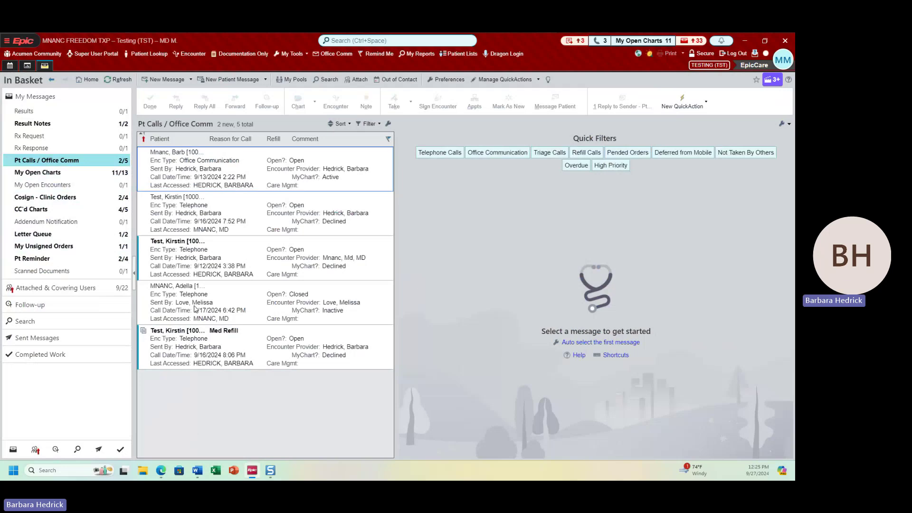
left_click(229, 186)
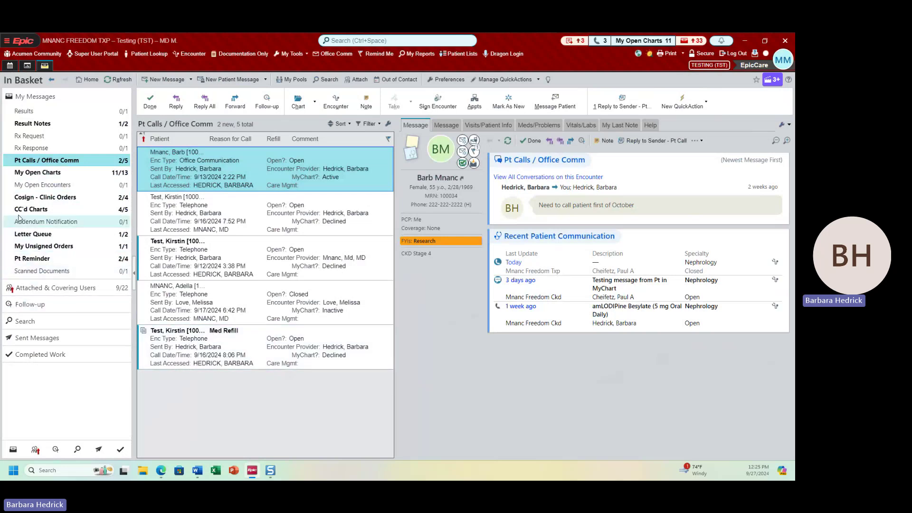
left_click(62, 185)
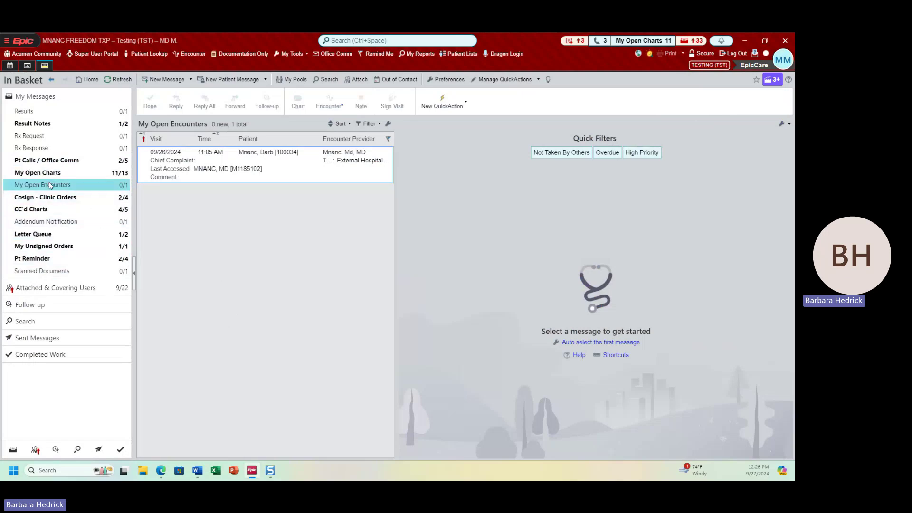
left_click(195, 175)
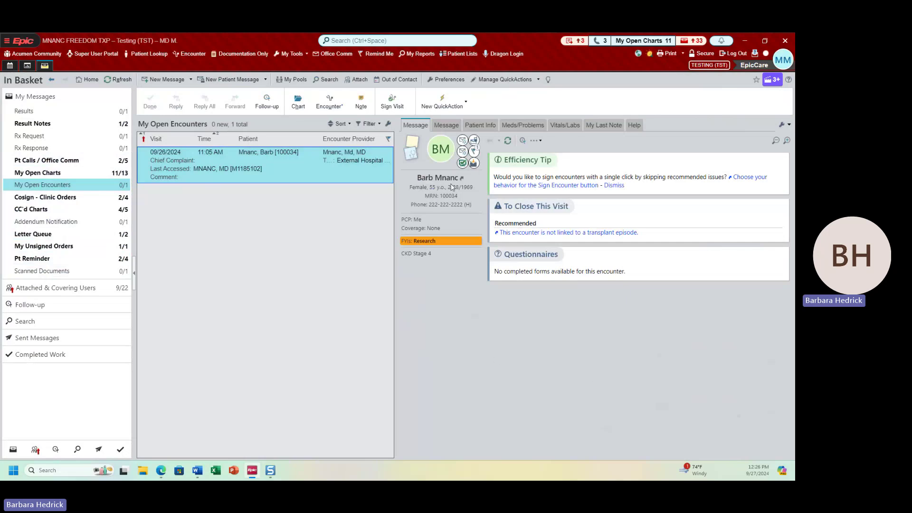
left_click(387, 106)
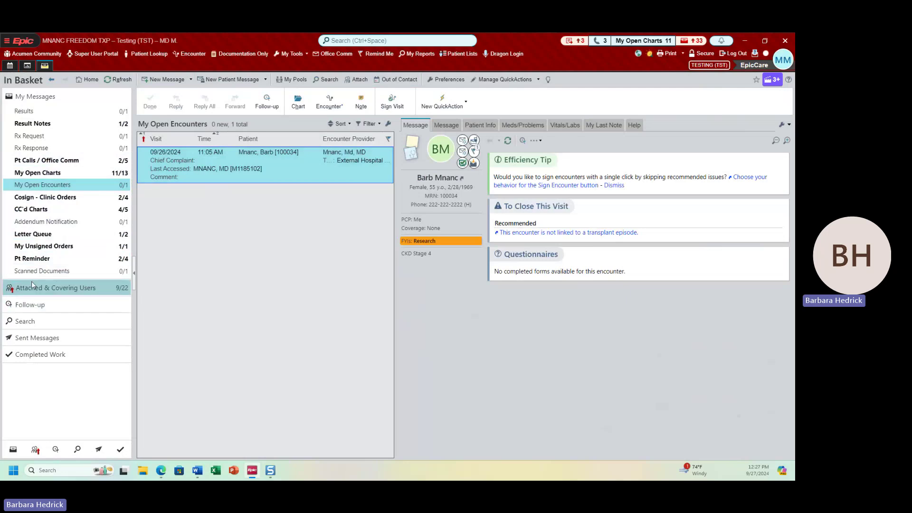
- Create a new message from the Pt Reminder folder with the subject "Reminder to call pt about test"
left_click(76, 259)
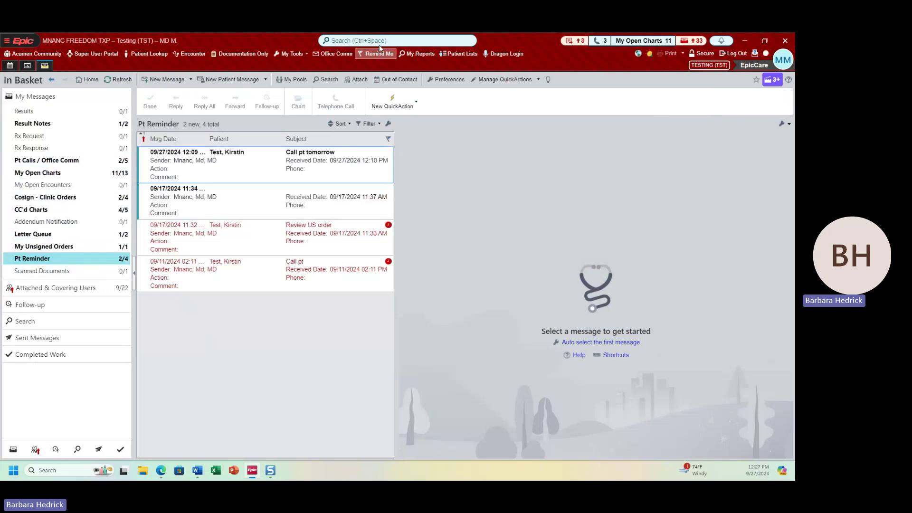
left_click(380, 104)
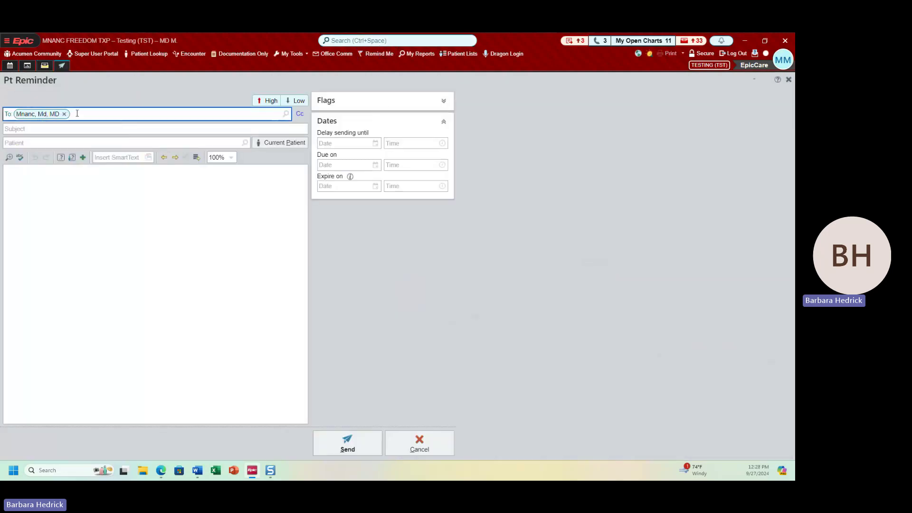
left_click(80, 129)
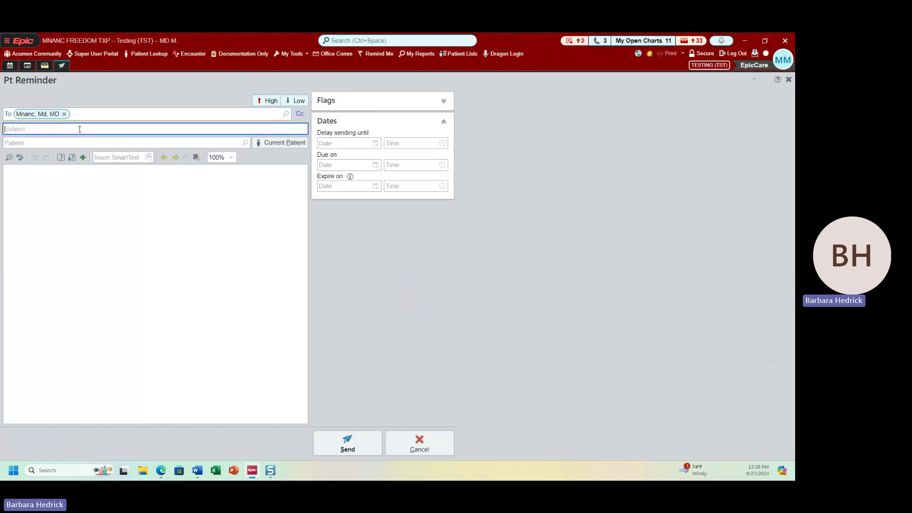
type("Reminder to call pt about ")
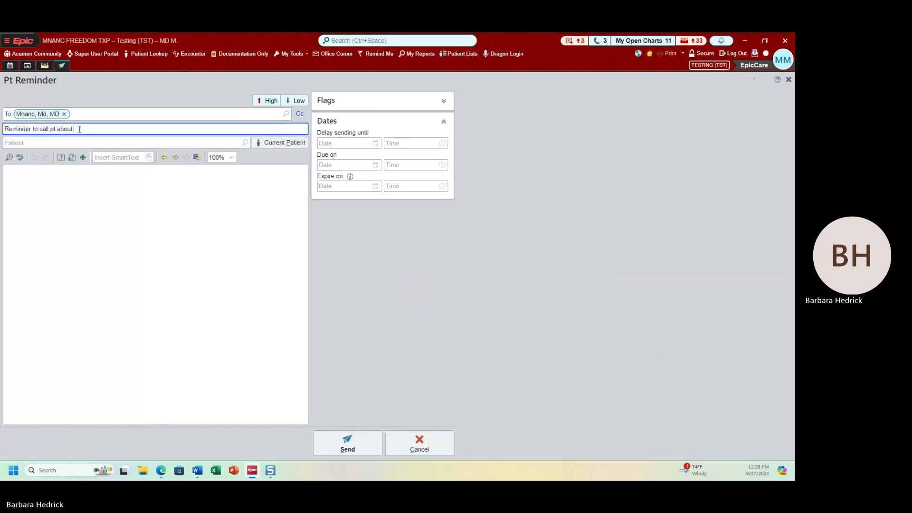
type("test")
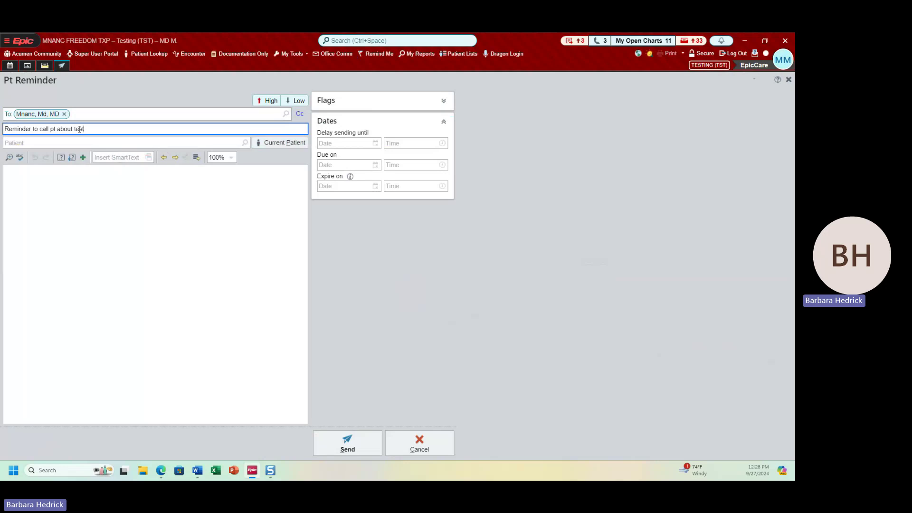
- Search for the patient by last name and attach the chosen patient record to the reminder
left_click(292, 141)
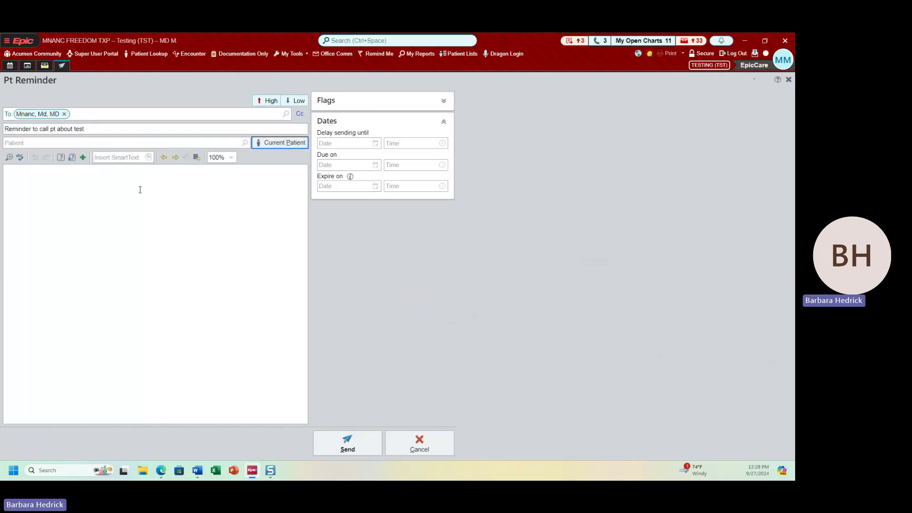
left_click(87, 143)
type("m")
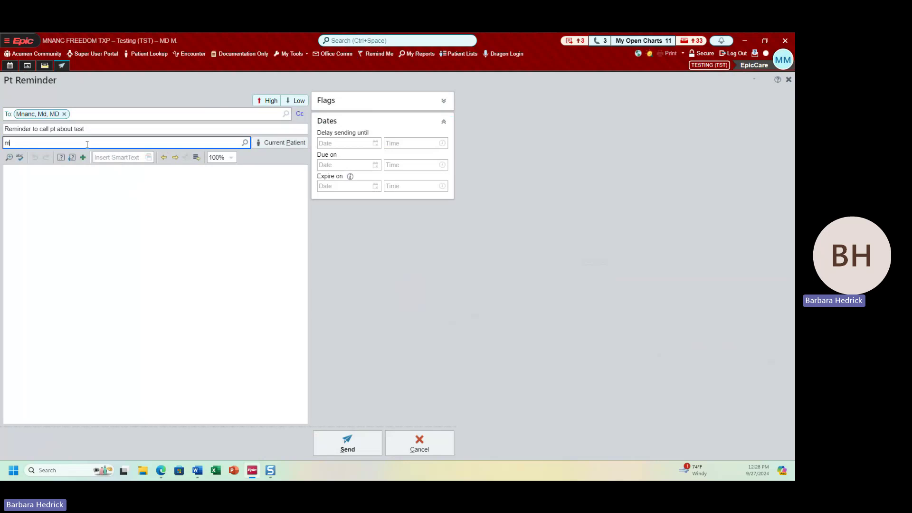
type("nac")
key("BackSpace")
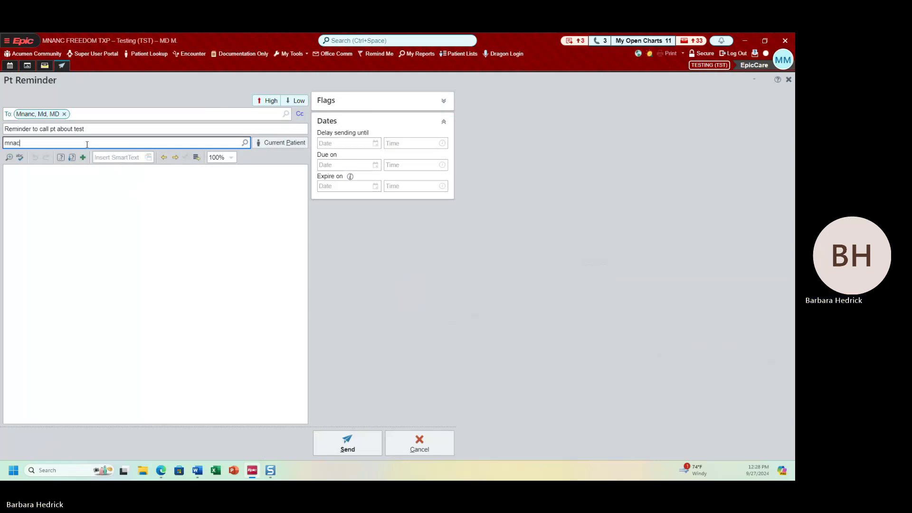
type("nc")
key("Return")
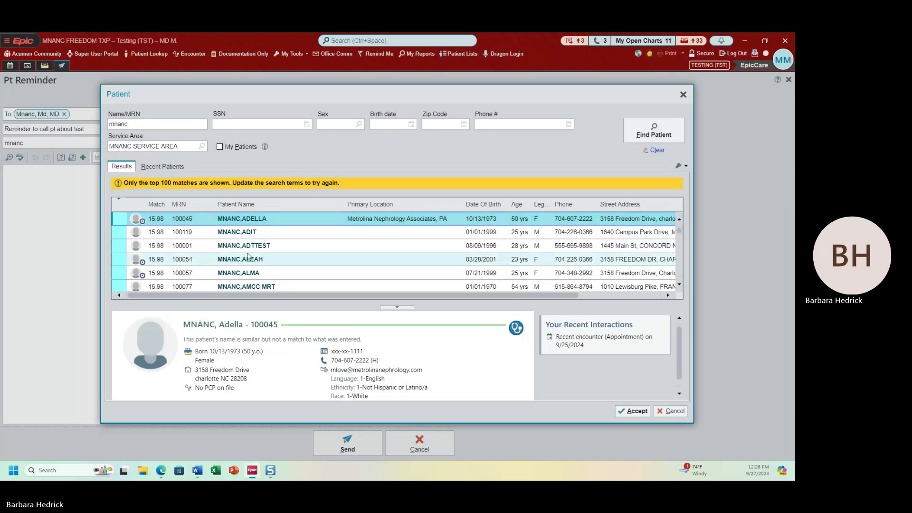
scroll(265, 274, "down", 1)
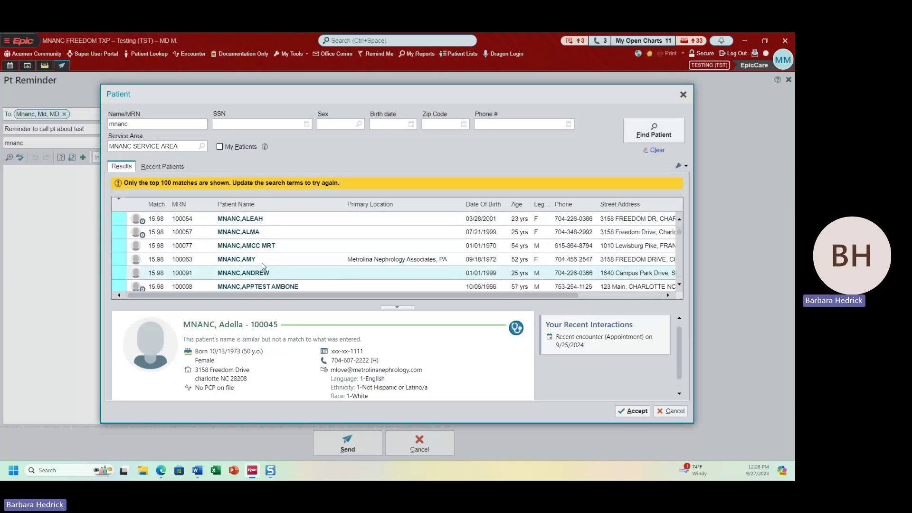
left_click(262, 260)
double_click(262, 262)
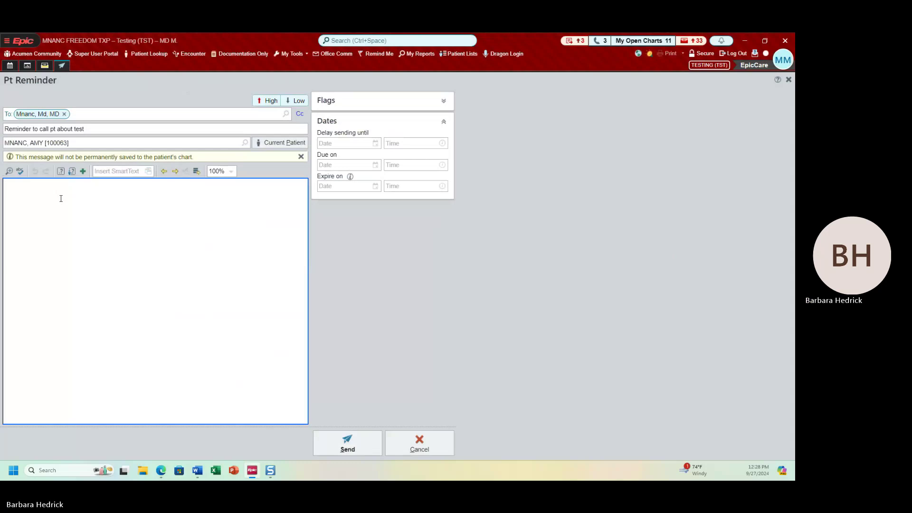
- Write the reminder message "Reminder to call pt to see if she got labs done" and send it
type("Rem,")
key("BackSpace")
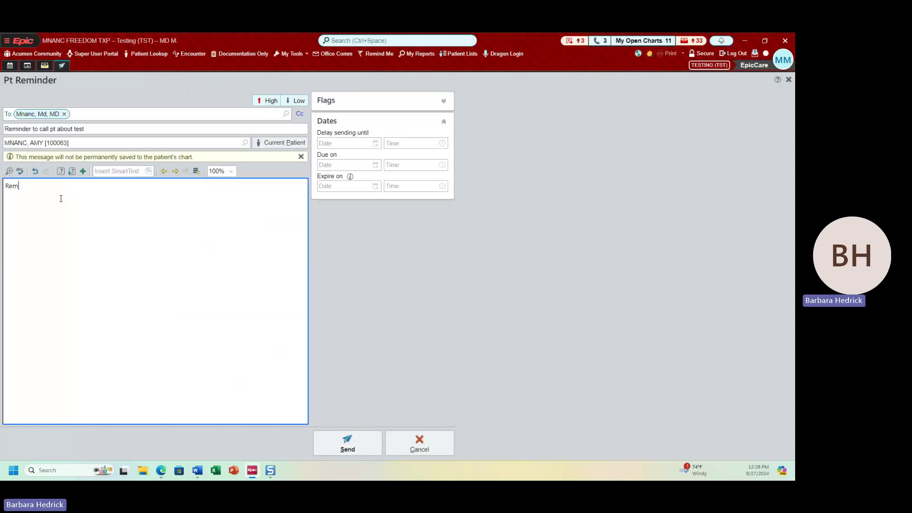
type("inder to call pt to see if she got labs done")
left_click(352, 447)
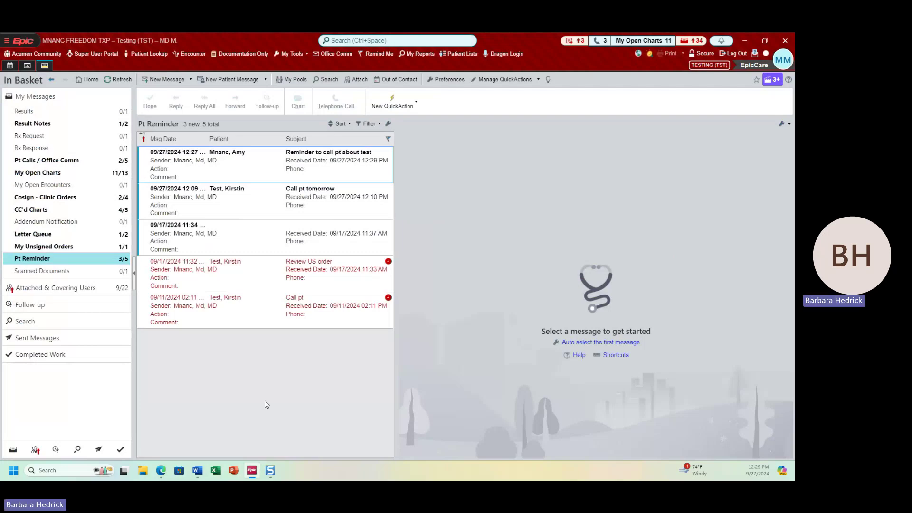
- Review the attached In Baskets and the users granted access to this In Basket, and close the settings
mouse_move(71, 356)
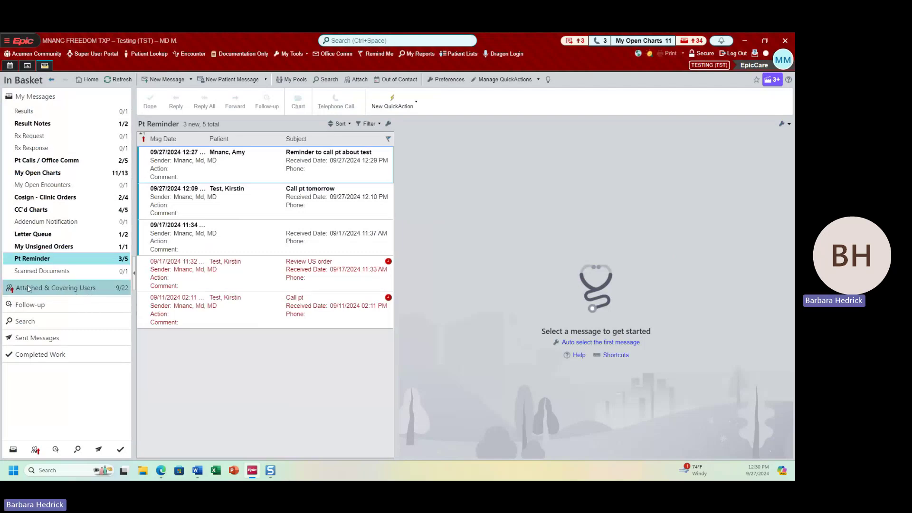
left_click(107, 291)
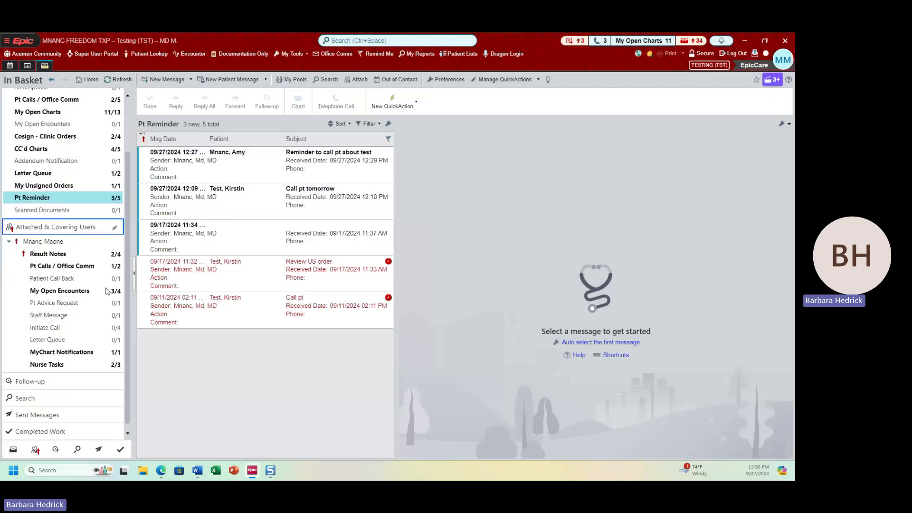
left_click(114, 229)
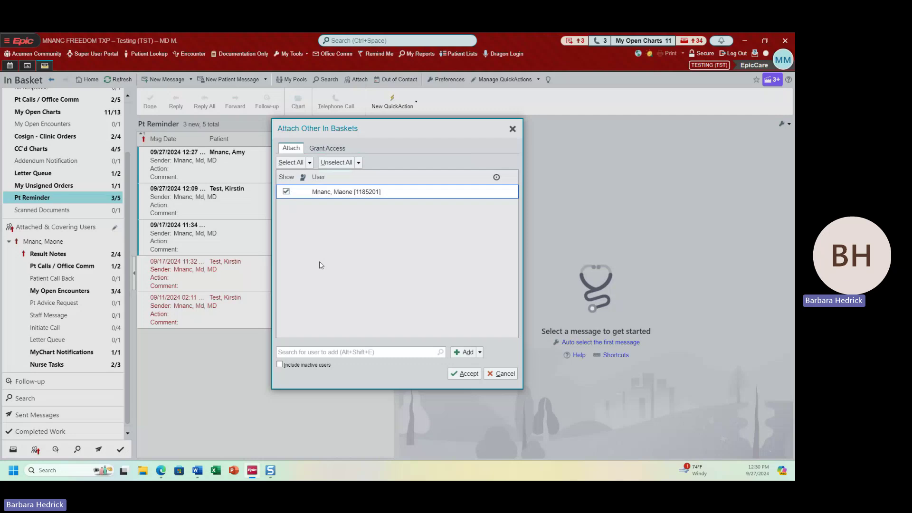
left_click(324, 148)
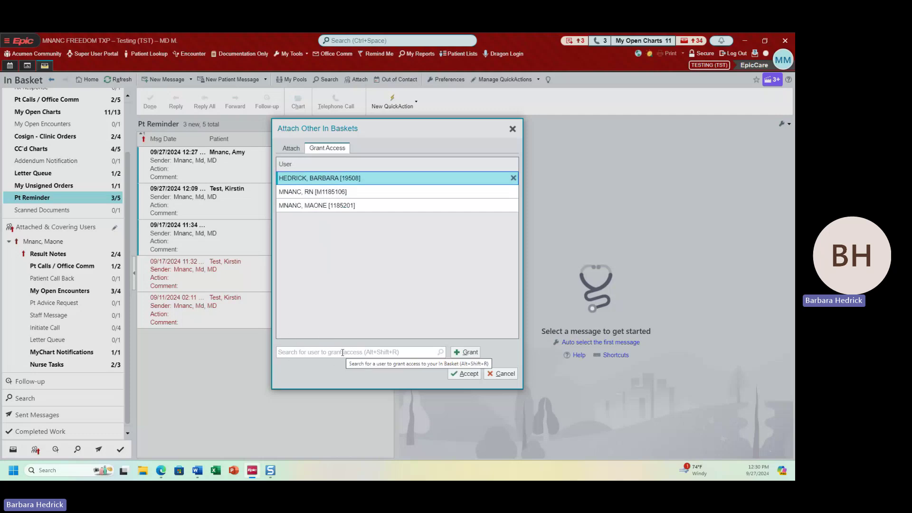
left_click(316, 205)
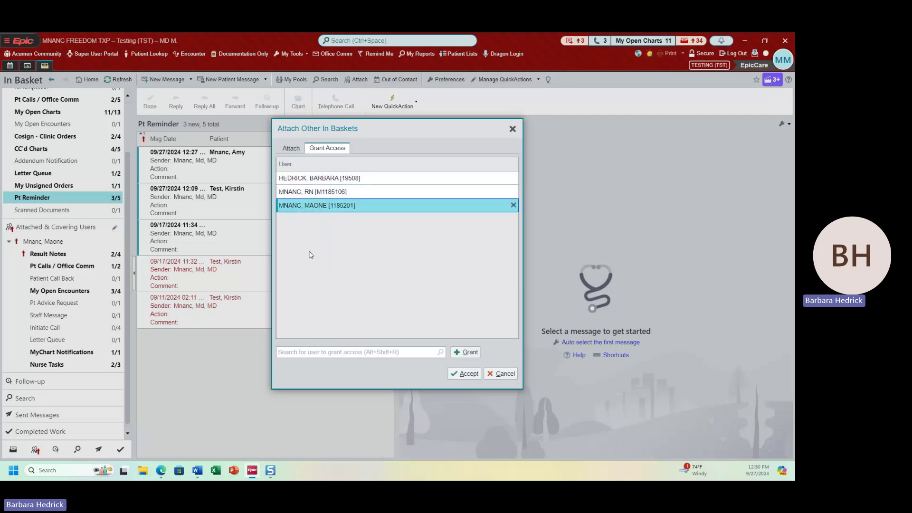
left_click(472, 353)
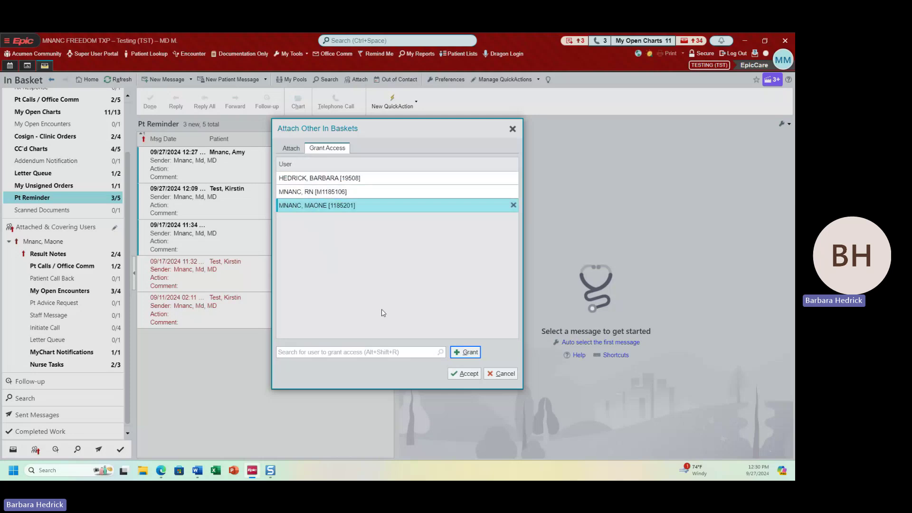
left_click(463, 375)
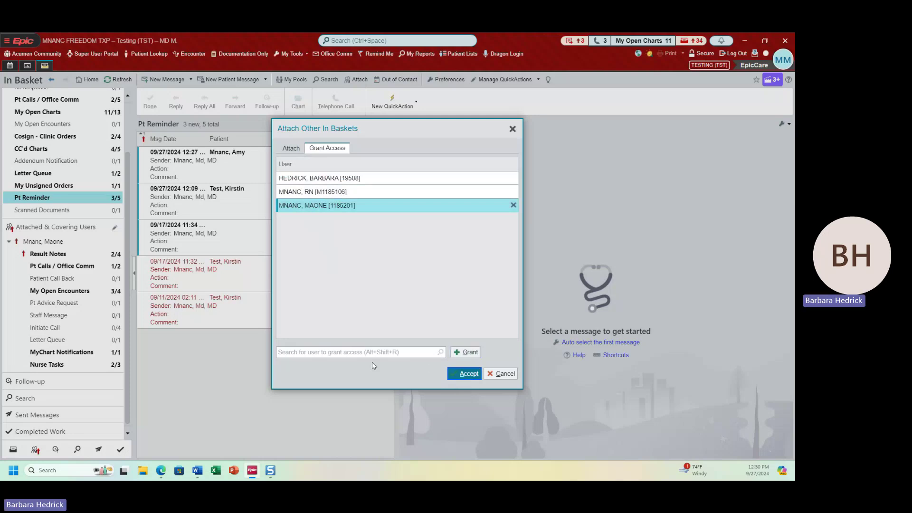
left_click(115, 229)
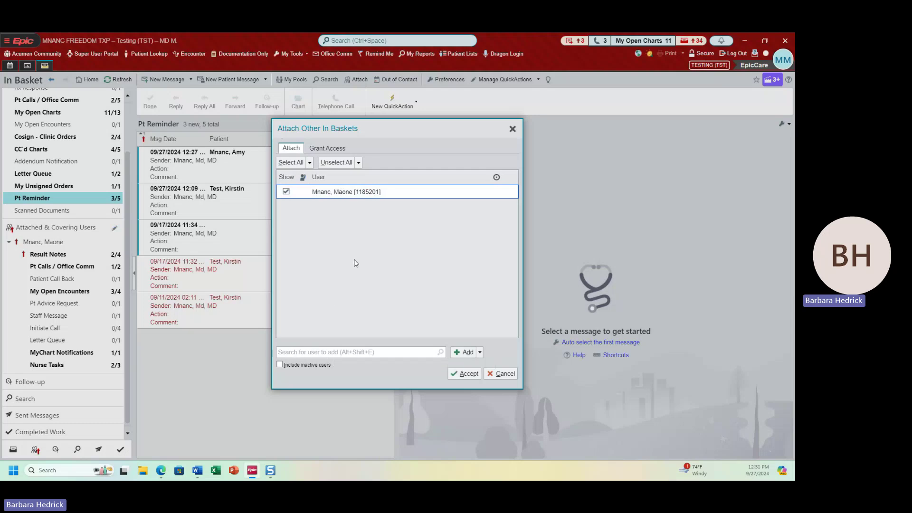
left_click(501, 379)
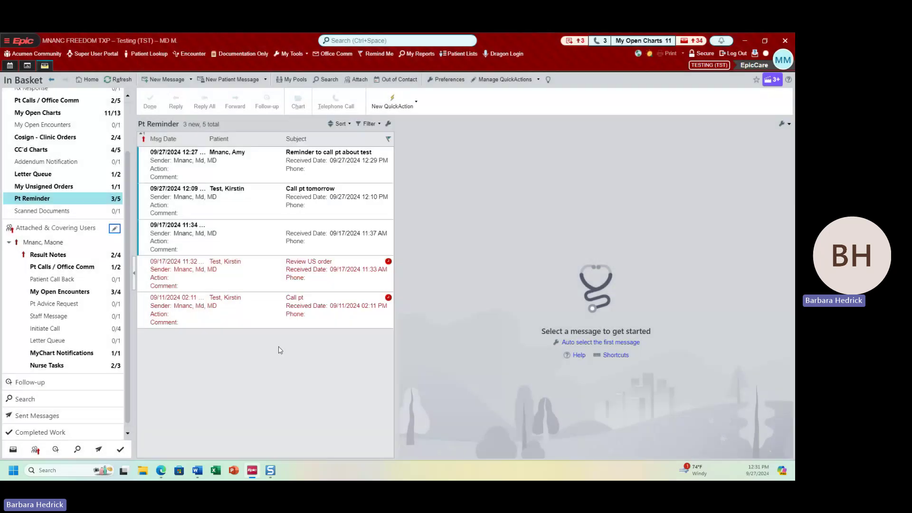
- View the attached user's message folders under Attached & Covering Users and collapse the section again
left_click(61, 231)
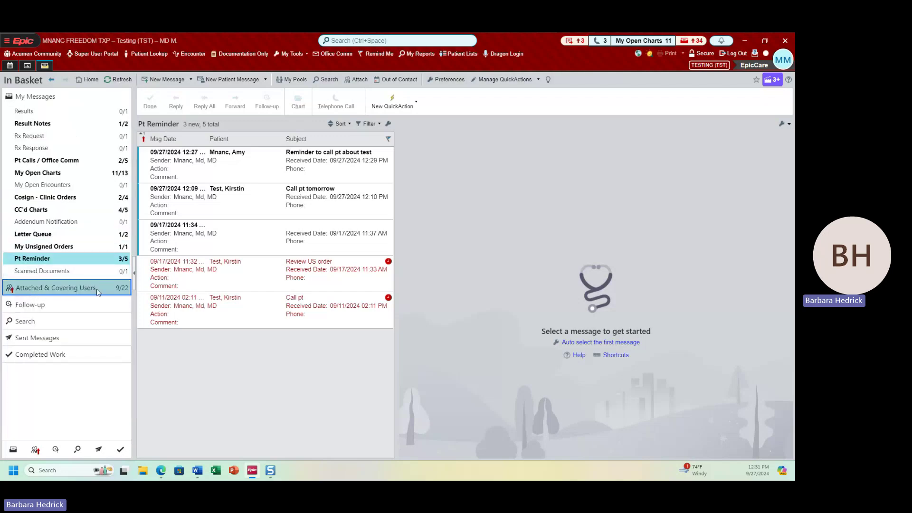
left_click(27, 291)
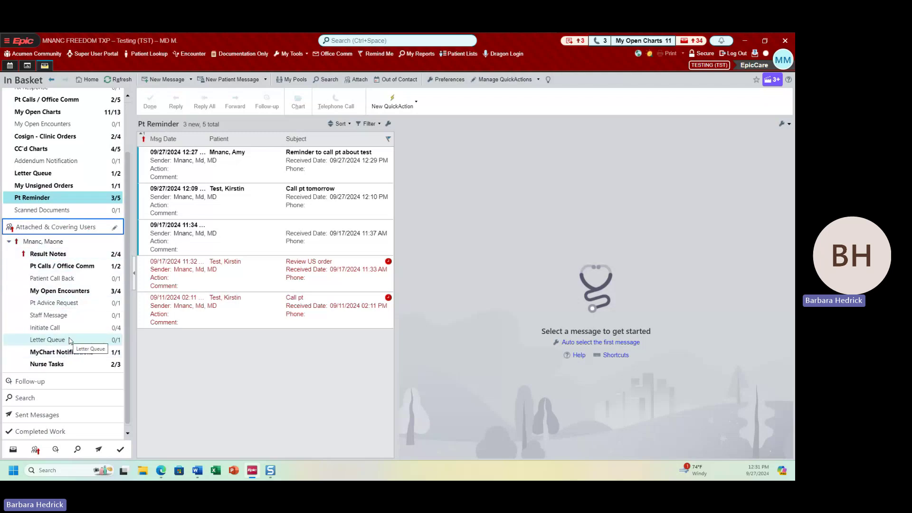
scroll(70, 340, "up", 2)
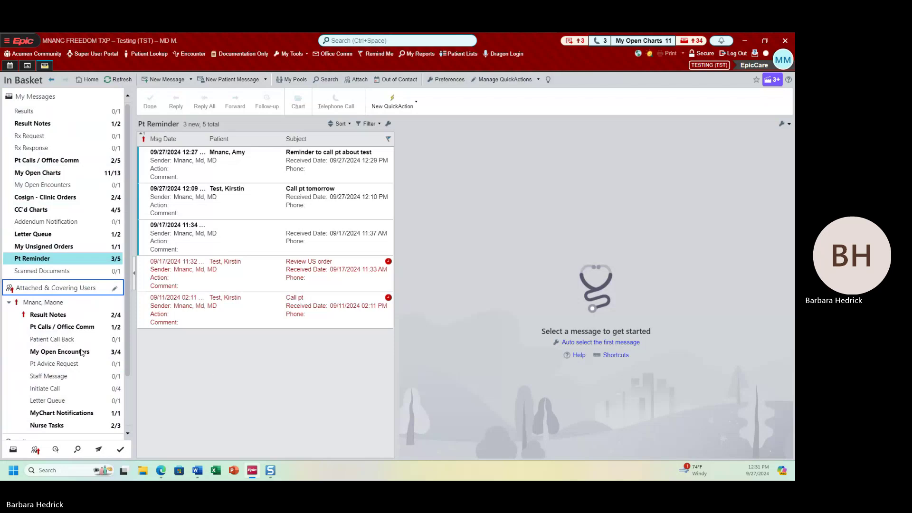
left_click(43, 289)
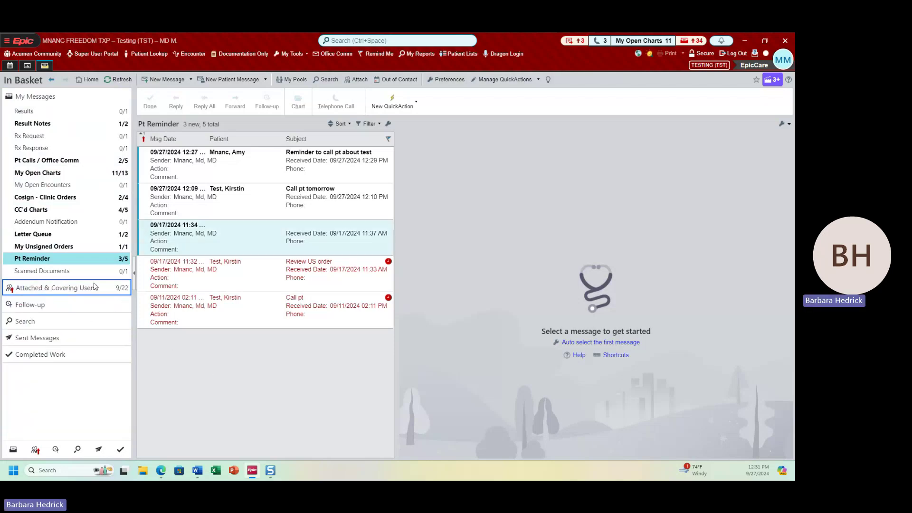
- Review the messages sent to patients and open the first result message in Completed Work
left_click(74, 343)
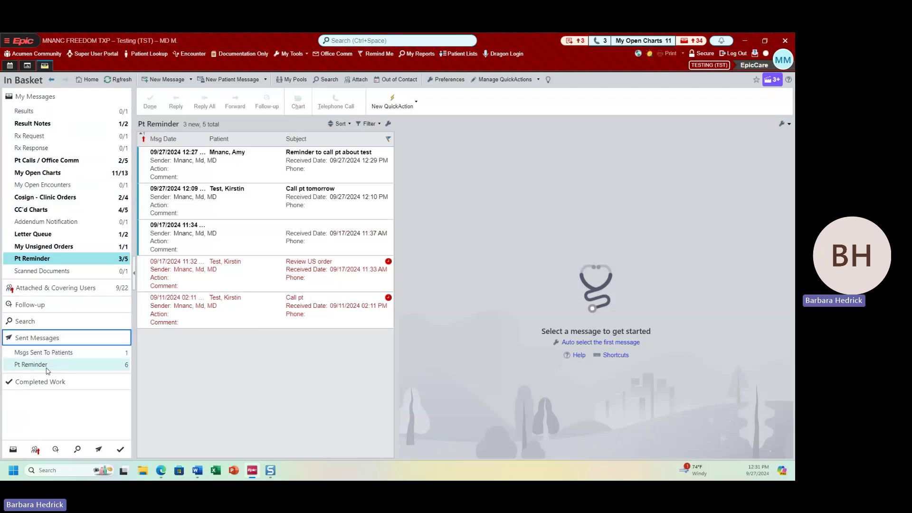
left_click(61, 358)
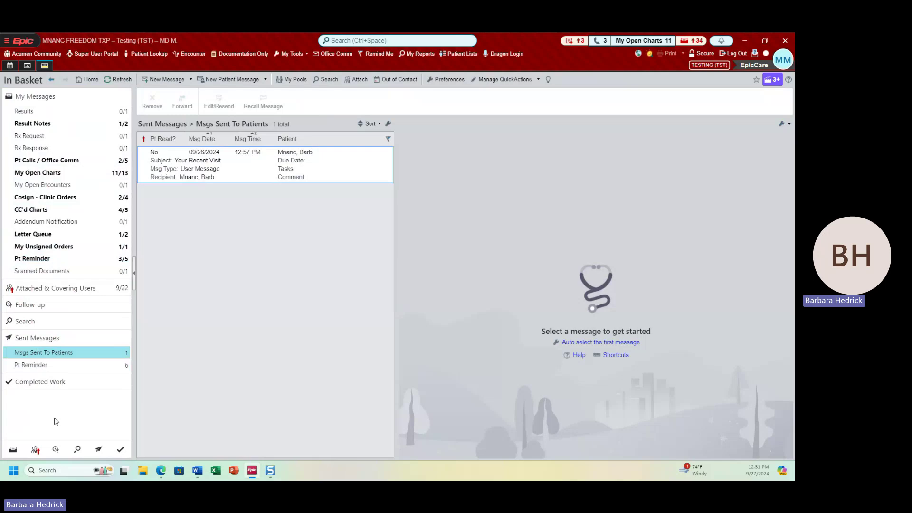
left_click(67, 383)
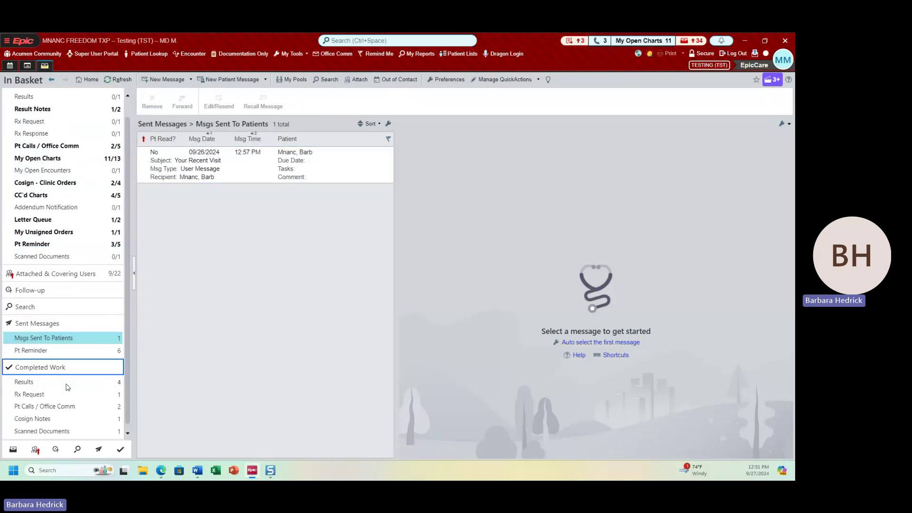
left_click(56, 382)
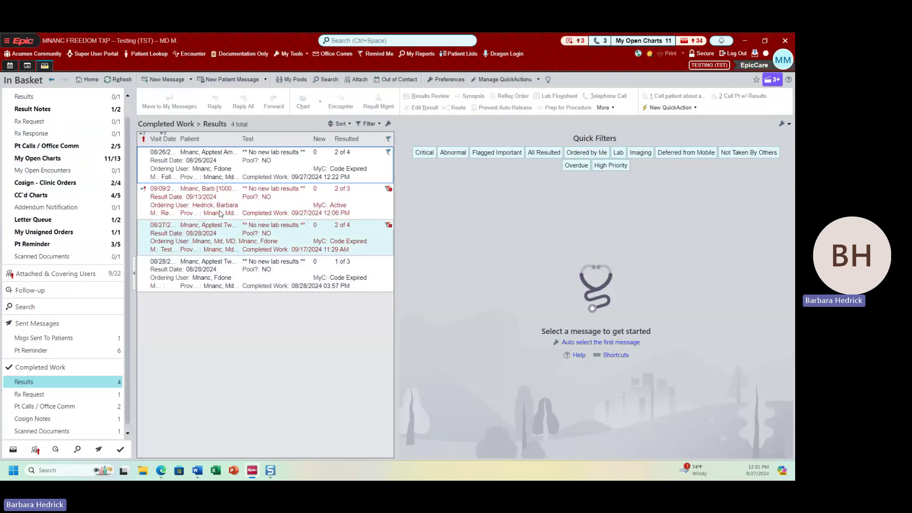
left_click(221, 172)
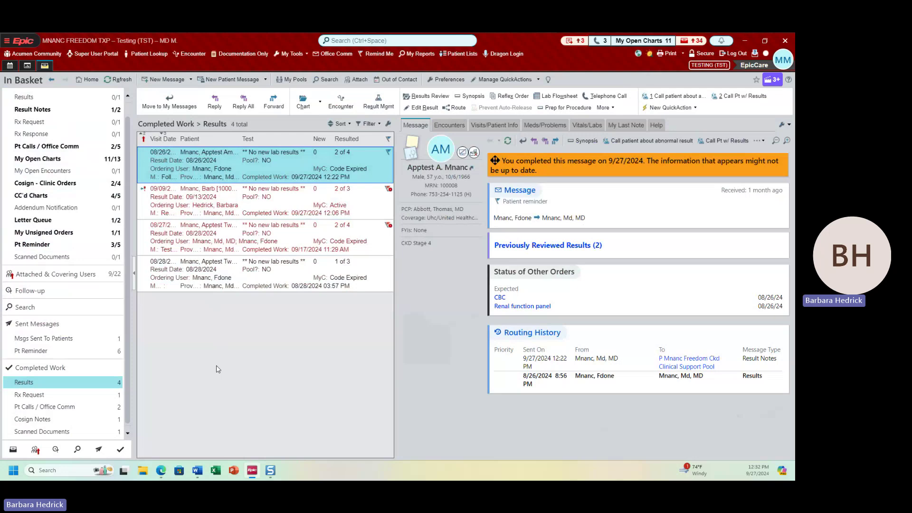
mouse_move(38, 367)
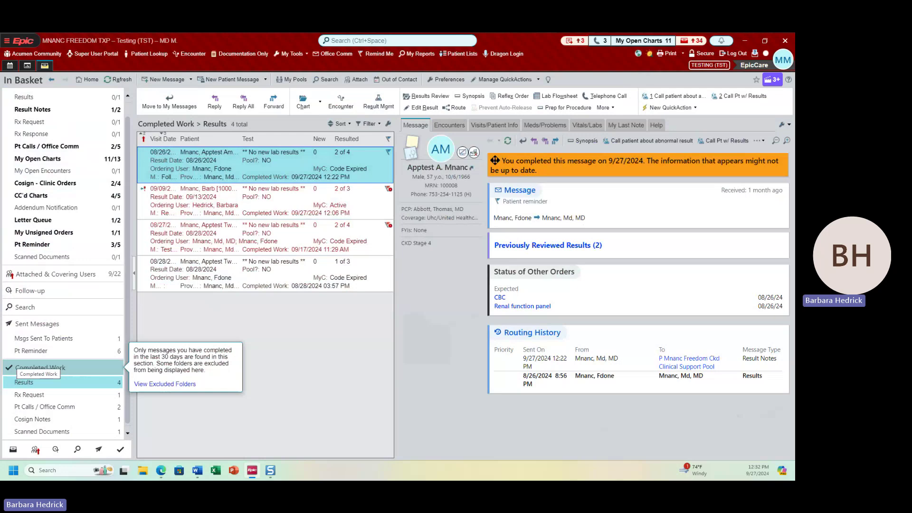